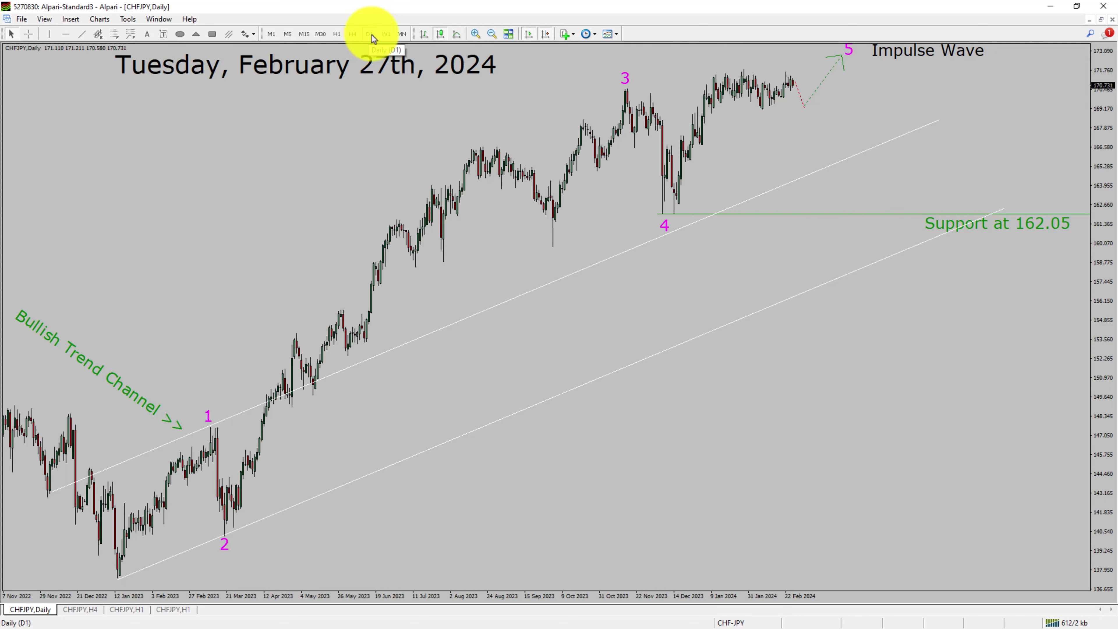
Read the 162.05 support on the CHFJPY daily chart with the crosshair, then bring up the CHFJPY H4 chart.
{"action": "middle_click", "coordinate": [1066, 219]}
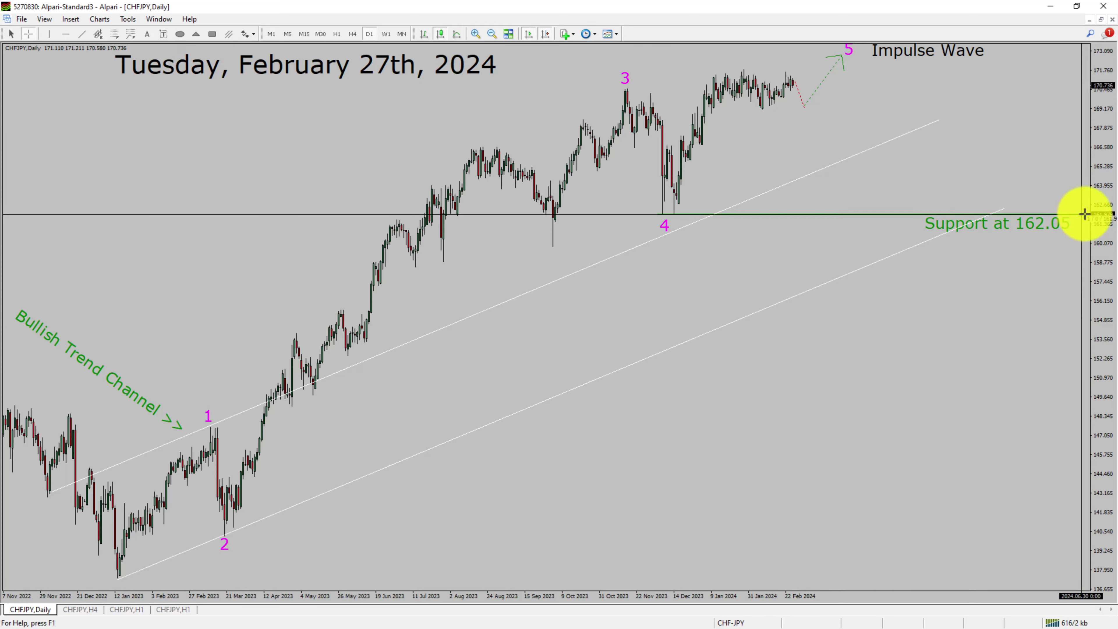
{"action": "middle_click", "coordinate": [1081, 212]}
{"action": "left_click", "coordinate": [795, 82]}
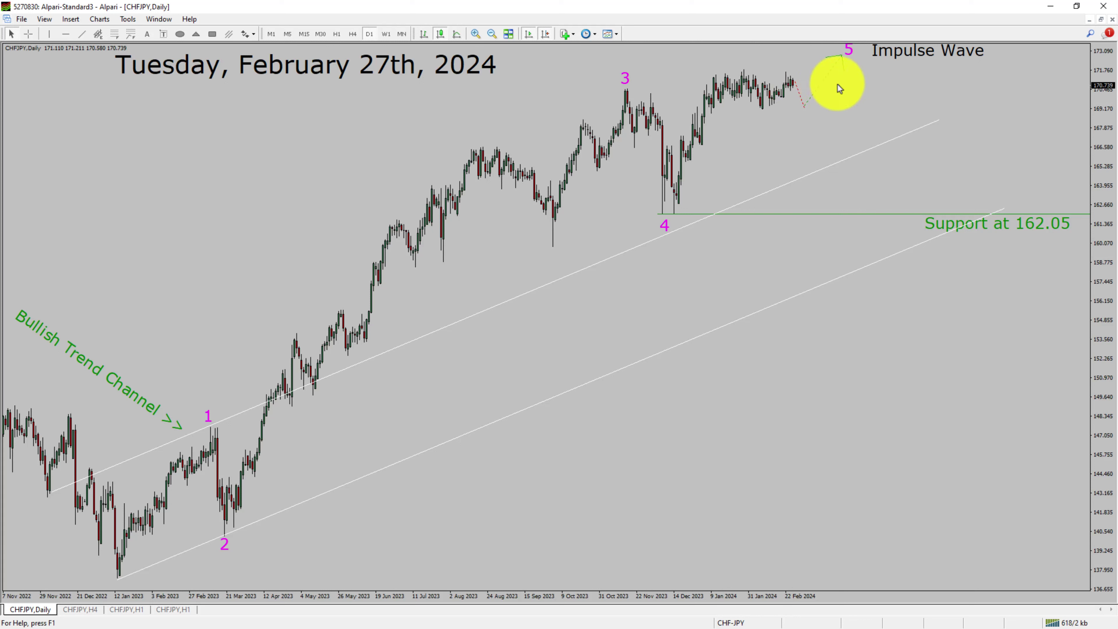
{"action": "left_click", "coordinate": [861, 50]}
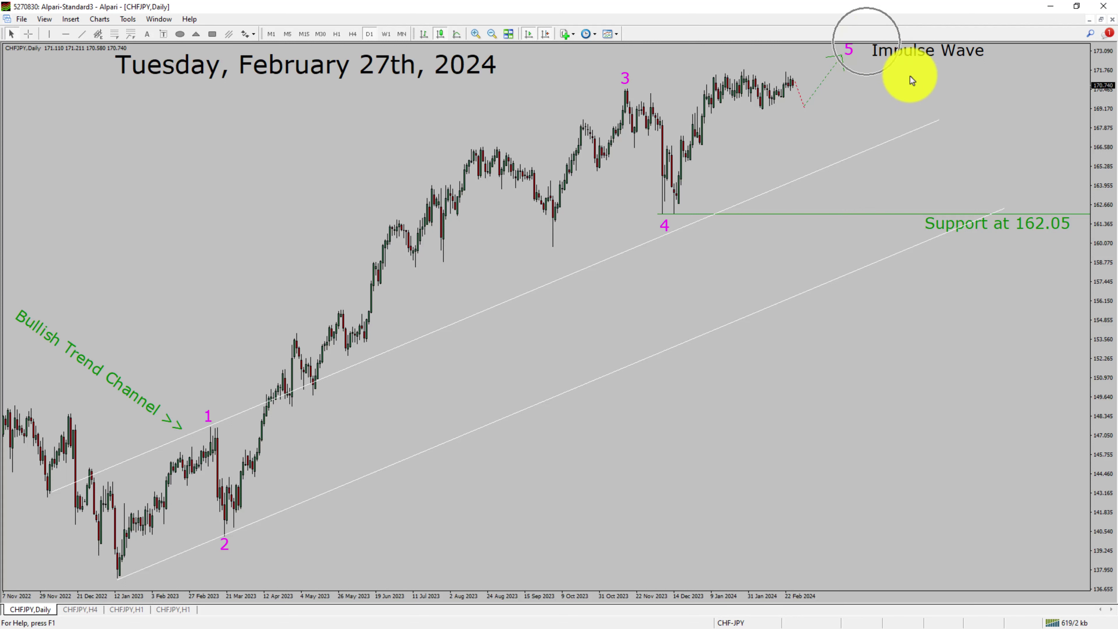
{"action": "middle_click", "coordinate": [1085, 212]}
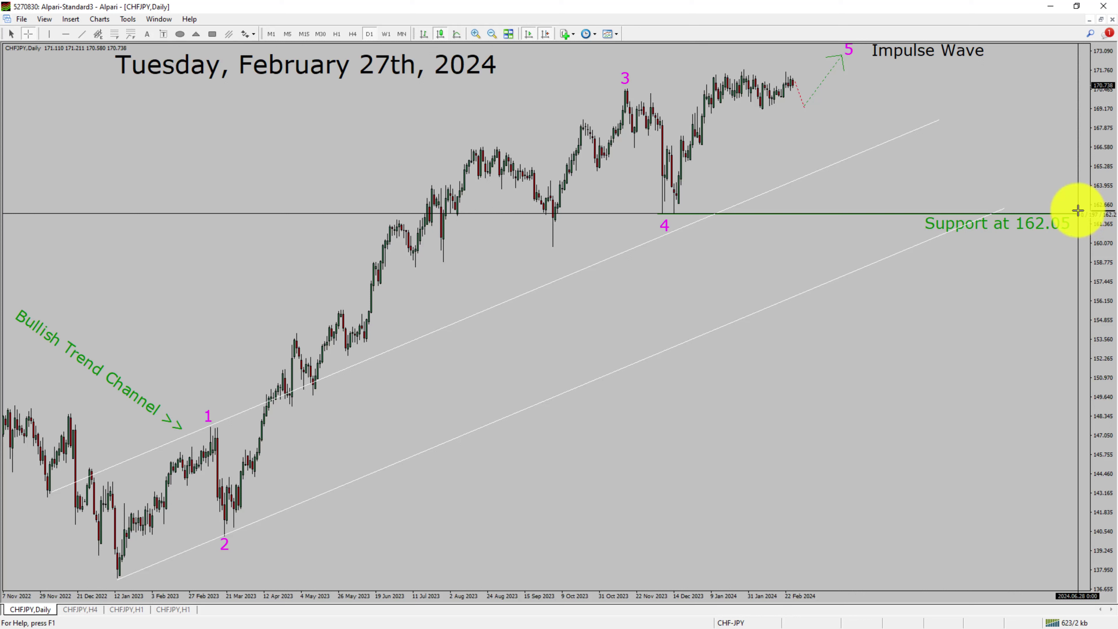
{"action": "key", "text": "Escape"}
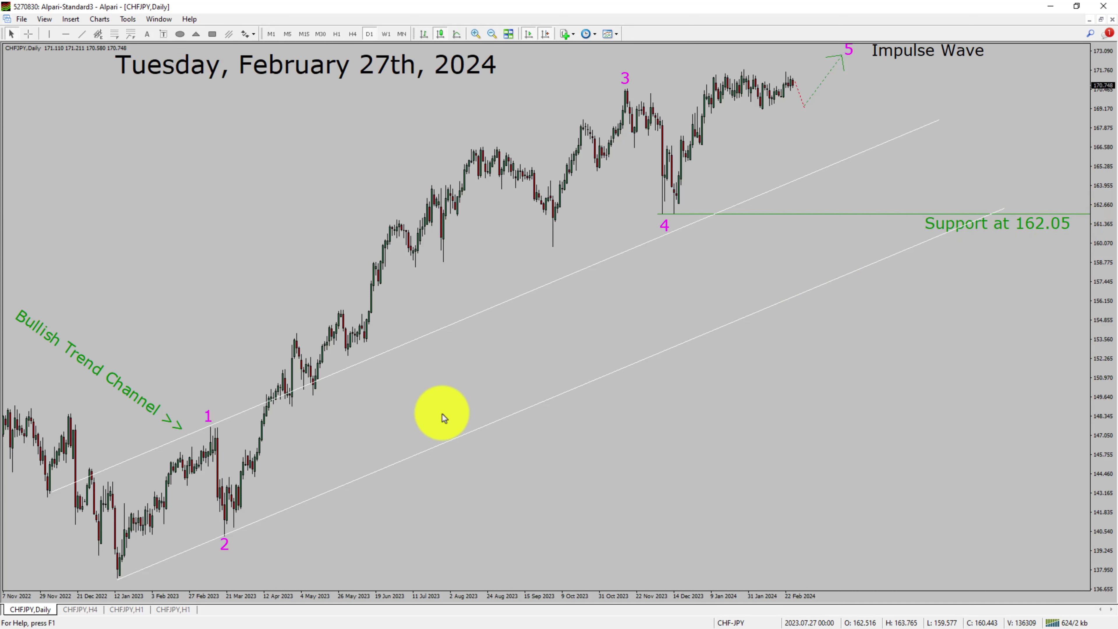
{"action": "left_click", "coordinate": [81, 609]}
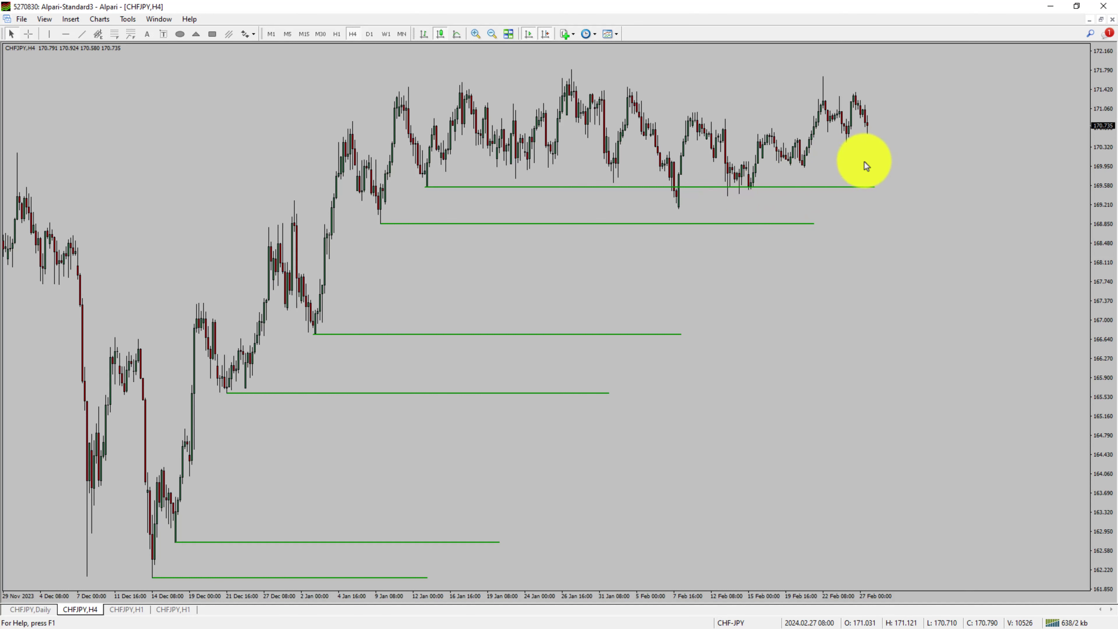
On the CHFJPY H1 chart, measure the price distance from the 171.67 resistance with the crosshair.
{"action": "left_click", "coordinate": [126, 610]}
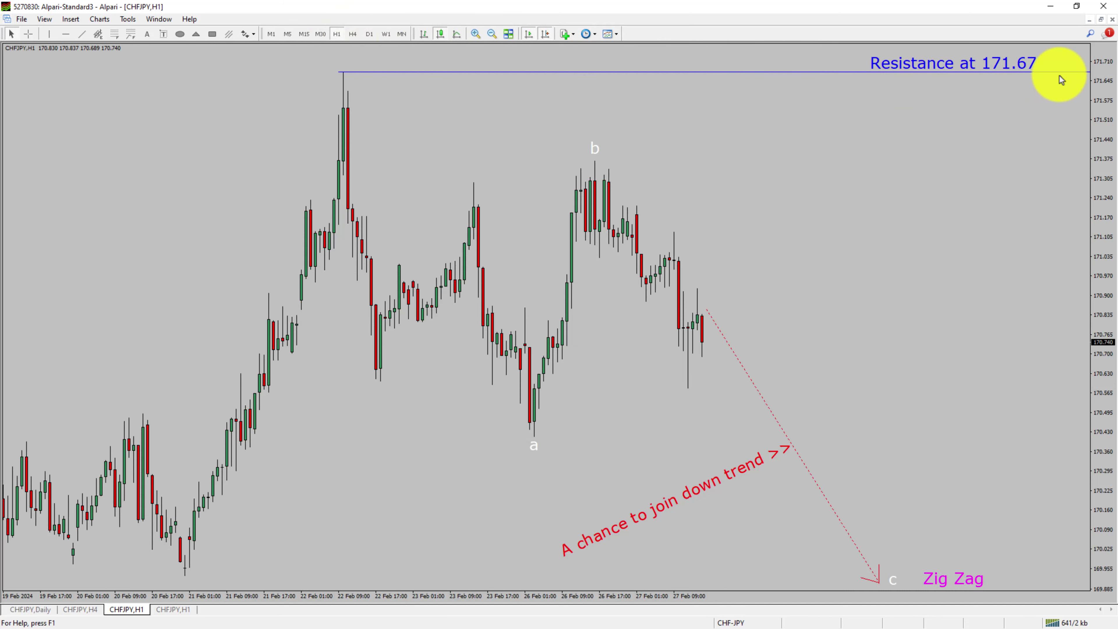
{"action": "middle_click", "coordinate": [1073, 71]}
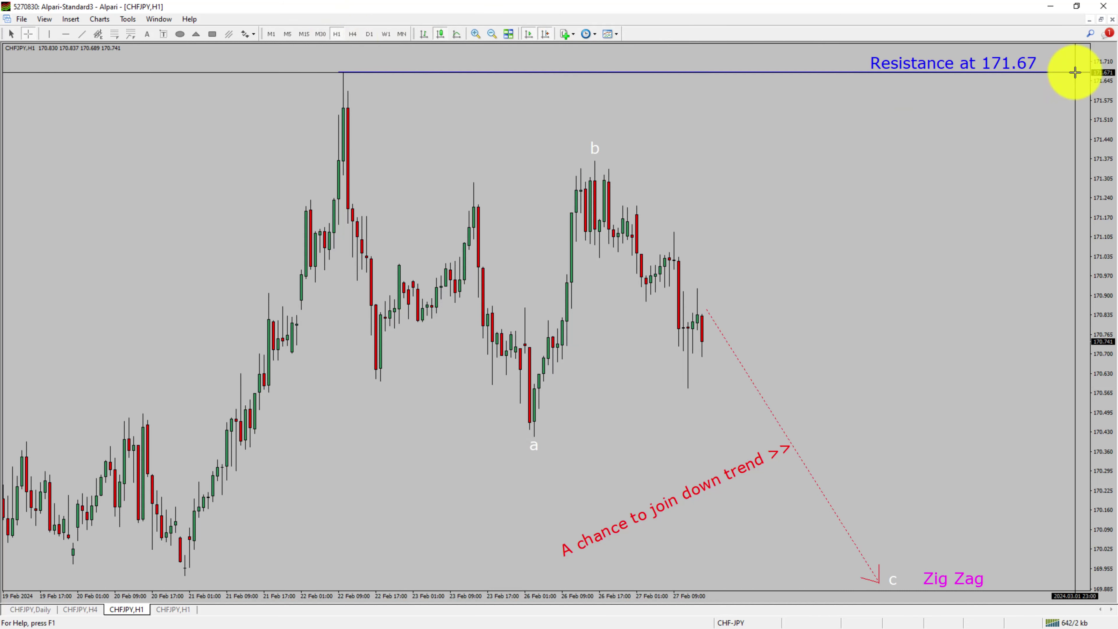
{"action": "middle_click", "coordinate": [891, 207]}
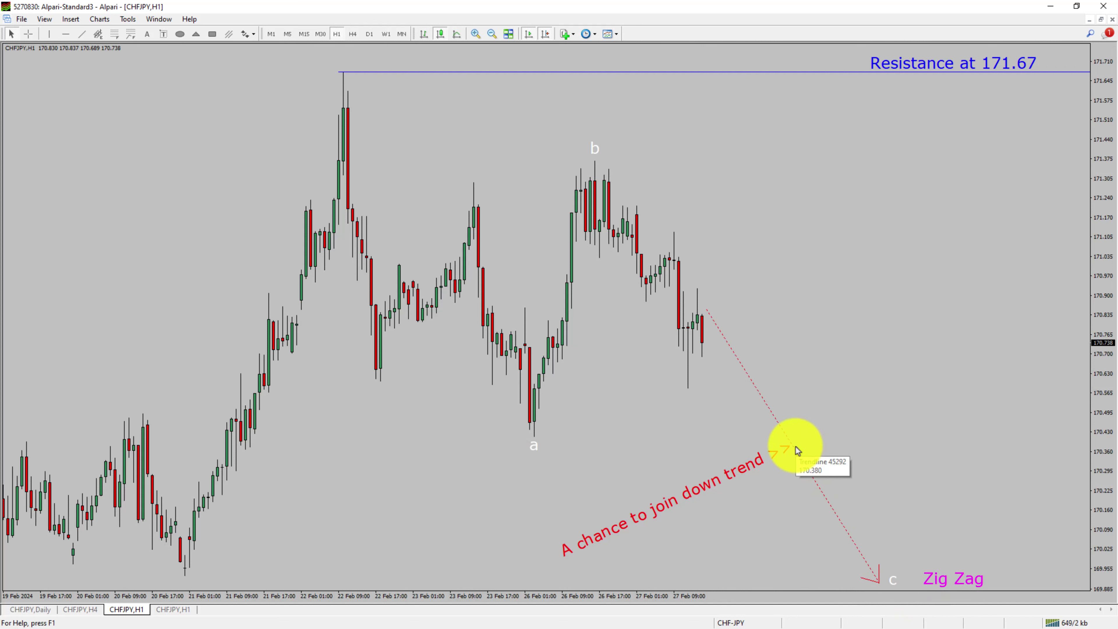
{"action": "middle_click", "coordinate": [1057, 109]}
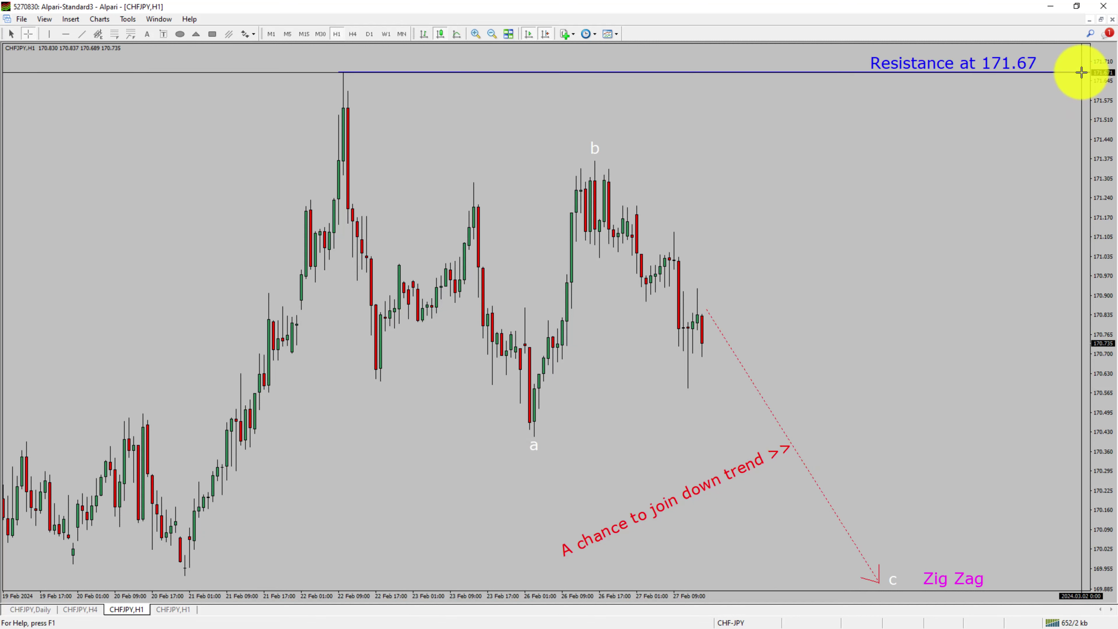
{"action": "left_click_drag", "start_coordinate": [1082, 73], "coordinate": [1077, 71]}
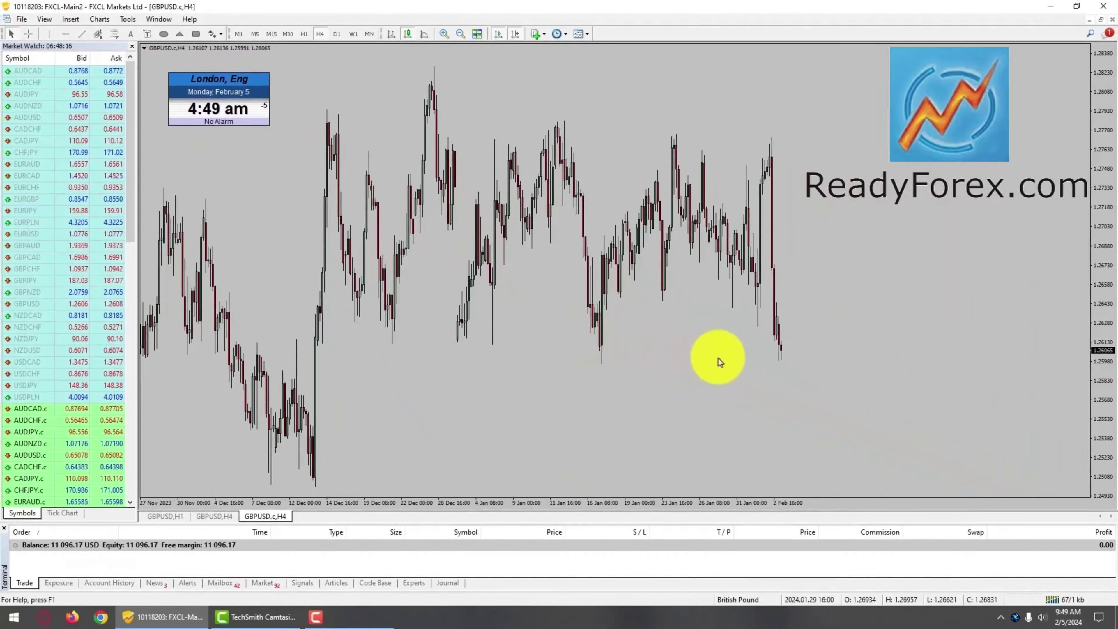
Create a 0.10-lot GBPUSD.c Sell Limit pending order with entry price 1.26130 and place it.
{"action": "middle_click", "coordinate": [725, 354]}
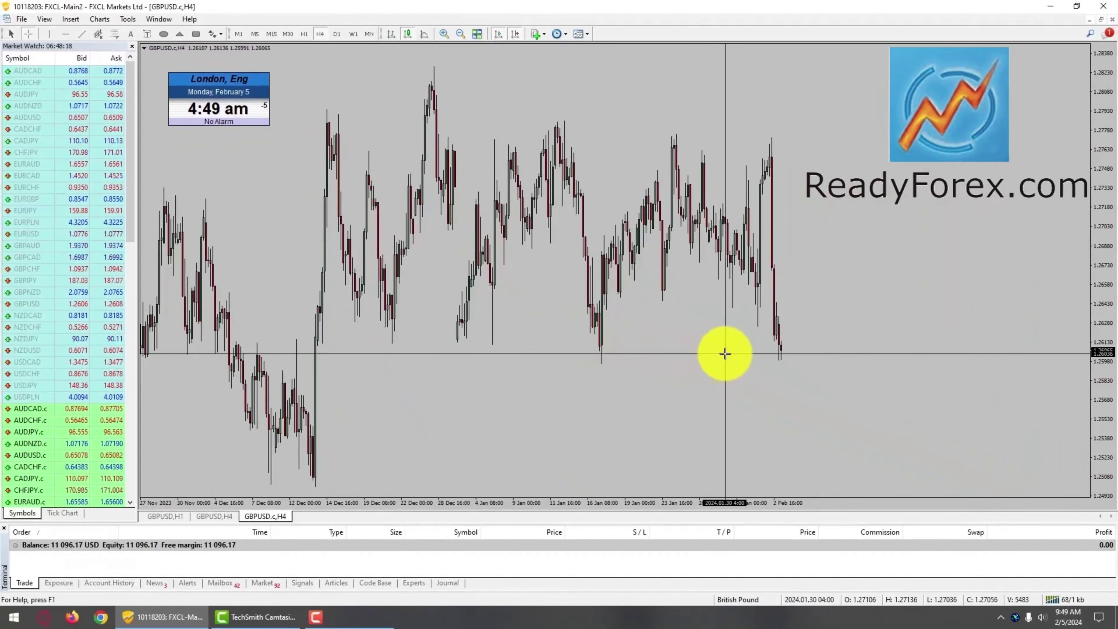
{"action": "right_click", "coordinate": [606, 156]}
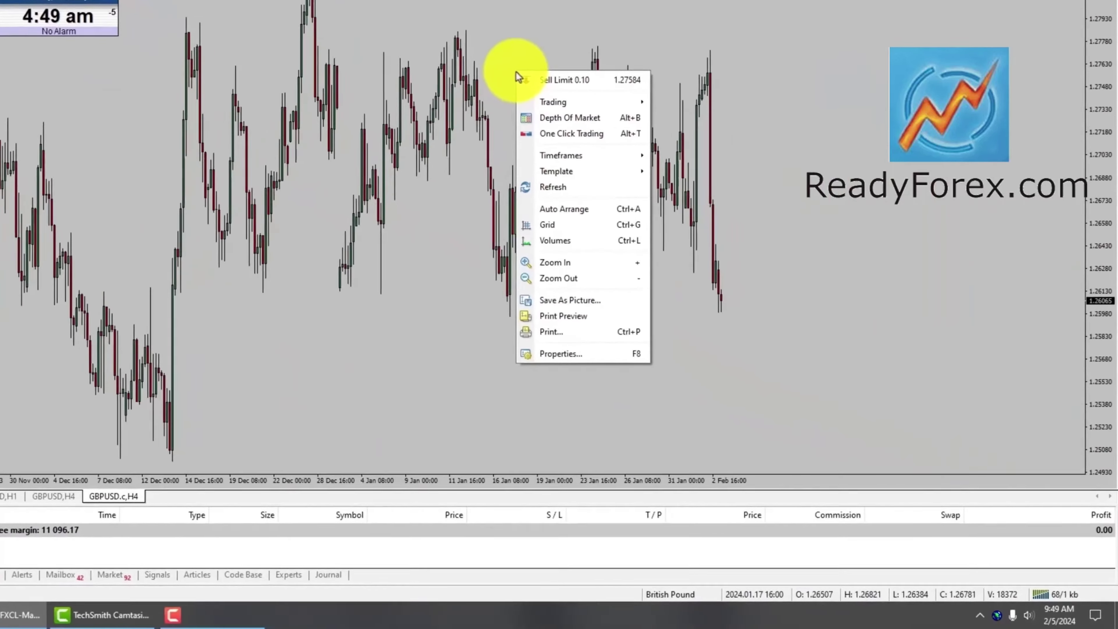
{"action": "mouse_move", "coordinate": [576, 97]}
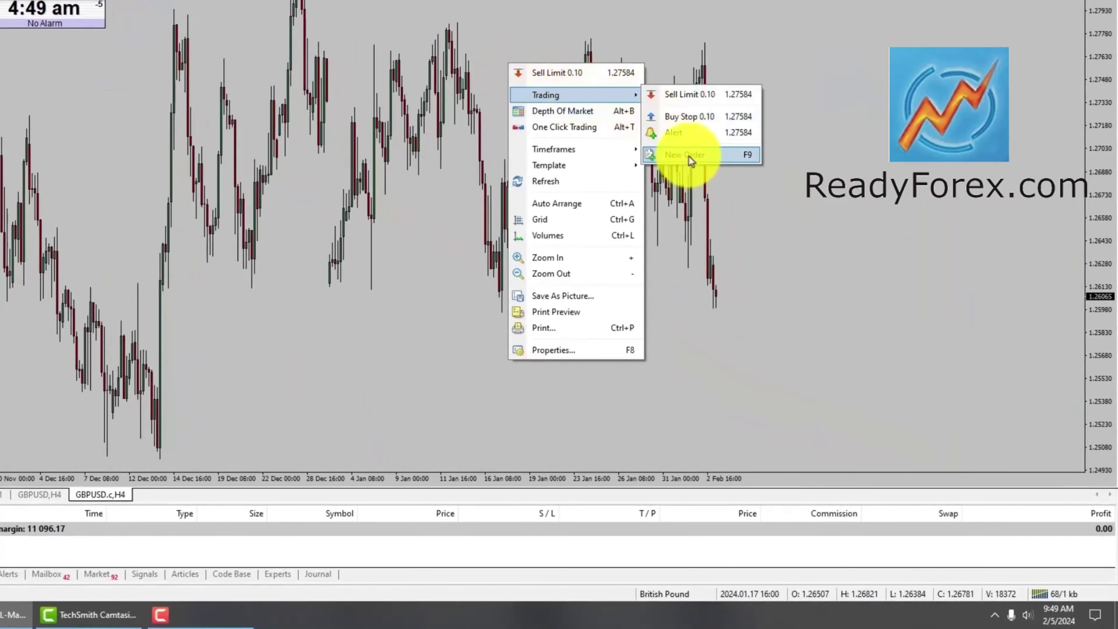
{"action": "left_click", "coordinate": [689, 156]}
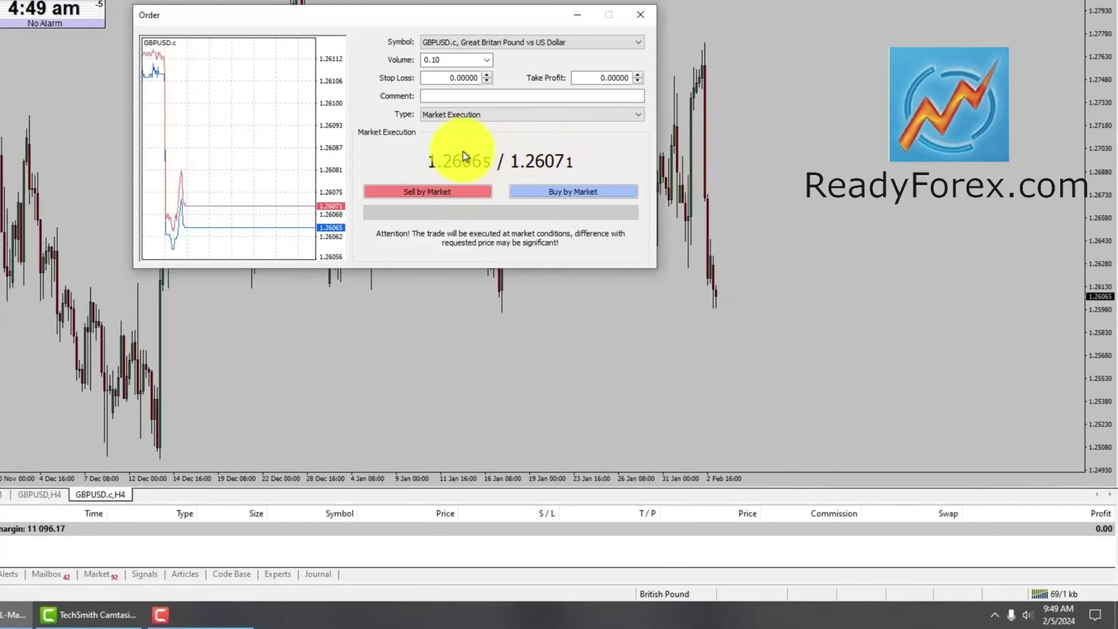
{"action": "left_click", "coordinate": [487, 115]}
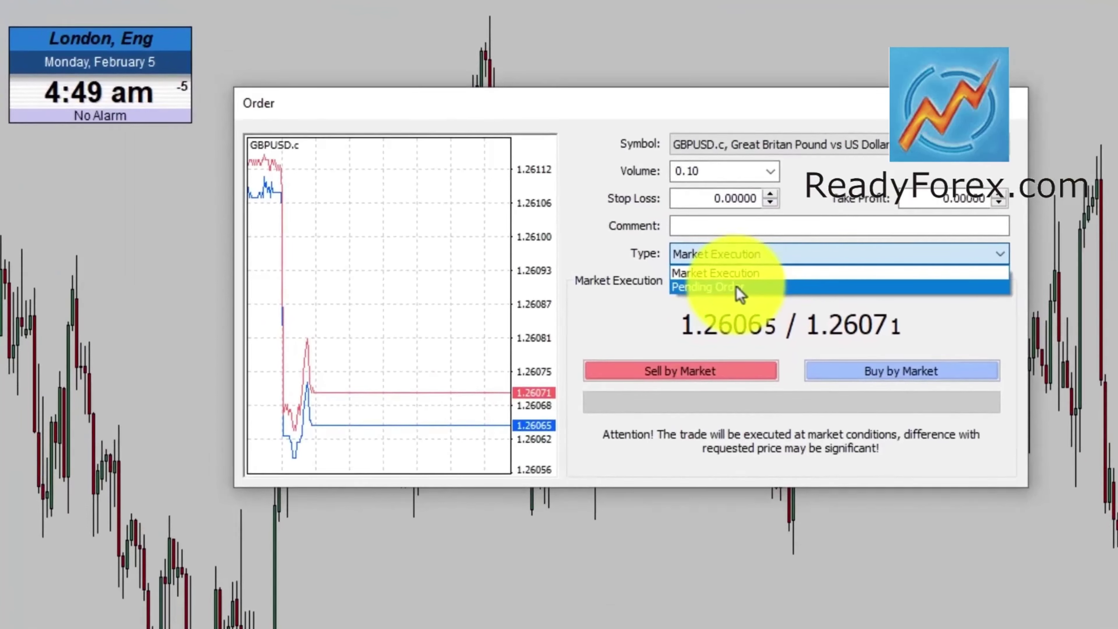
{"action": "left_click", "coordinate": [740, 288]}
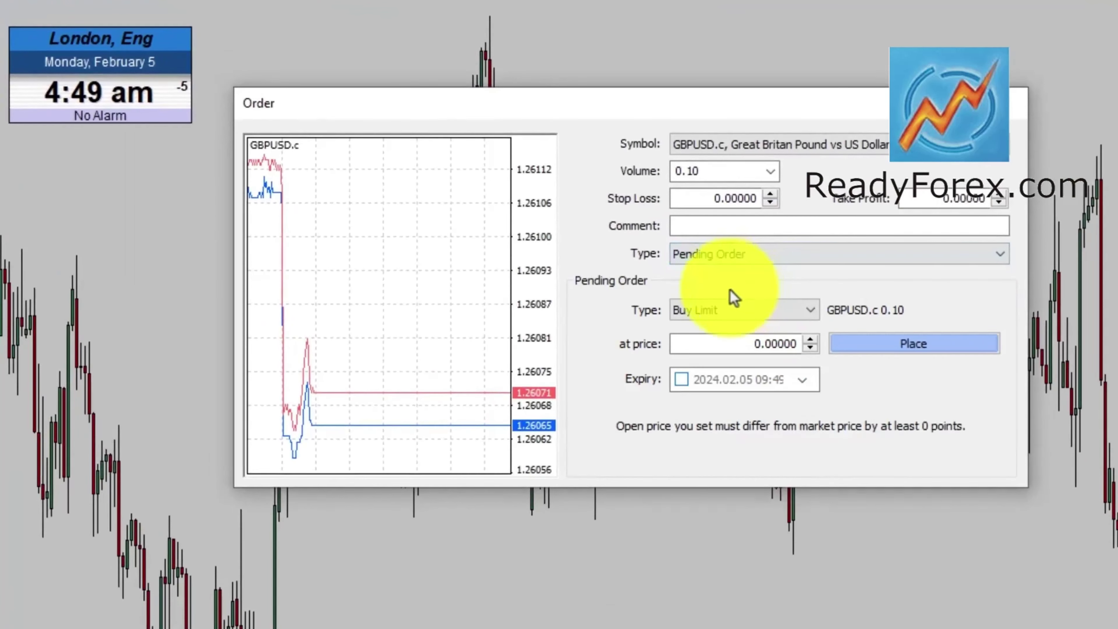
{"action": "left_click", "coordinate": [725, 316]}
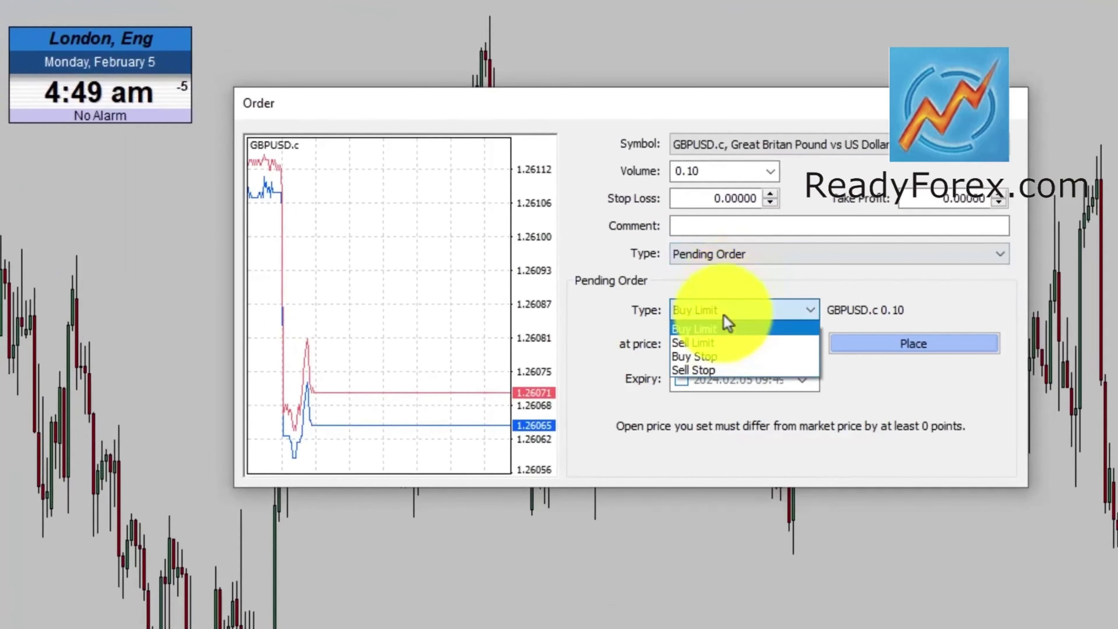
{"action": "left_click", "coordinate": [717, 343]}
{"action": "double_click", "coordinate": [774, 348]}
{"action": "type", "text": "1.26"}
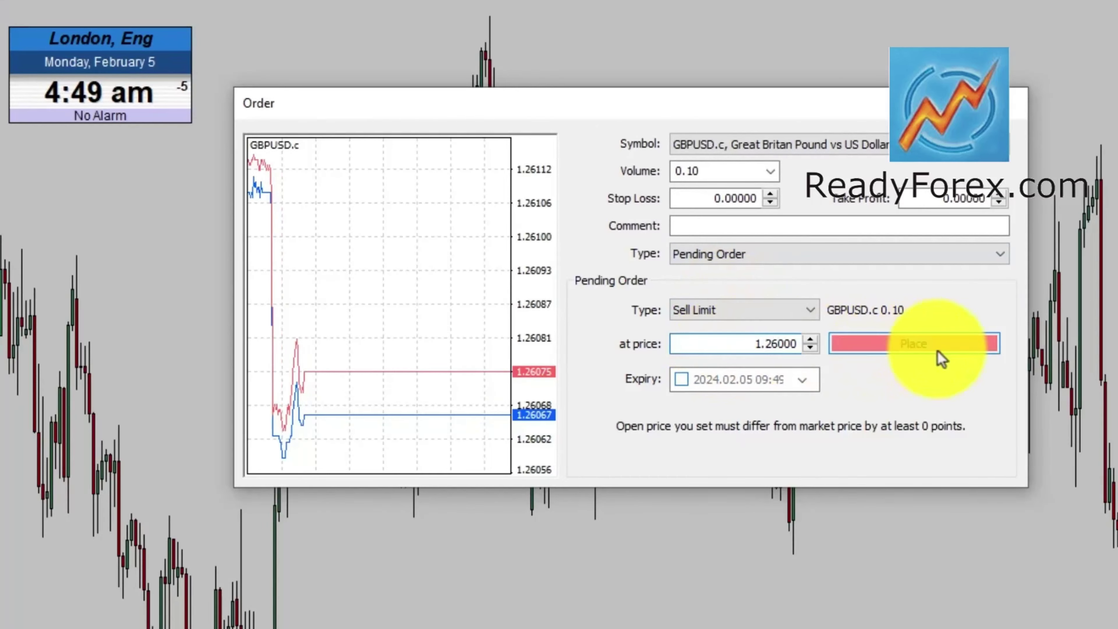
{"action": "type", "text": "13"}
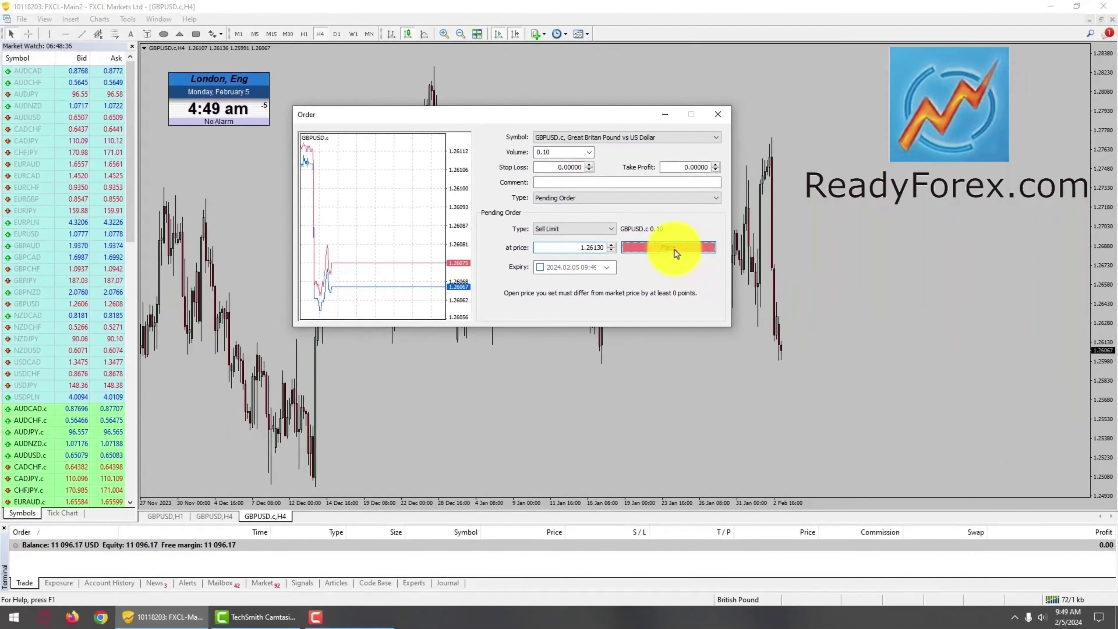
{"action": "left_click", "coordinate": [674, 250]}
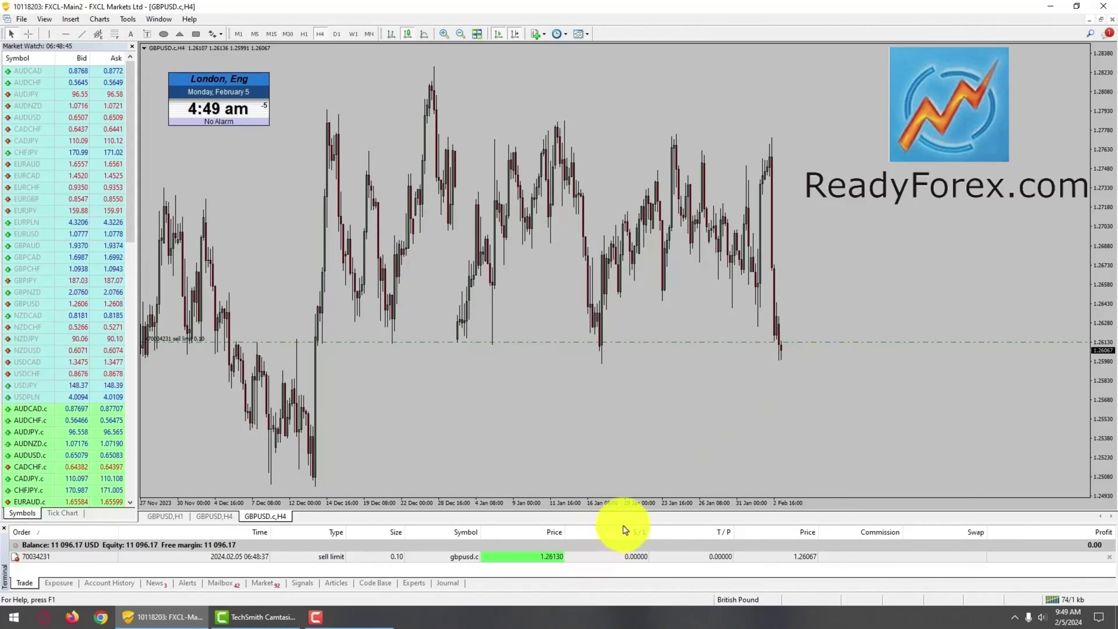
Enlarge the Trade list and set the pending sell limit's stop loss to 1.27710.
{"action": "left_click_drag", "start_coordinate": [626, 524], "coordinate": [631, 492]}
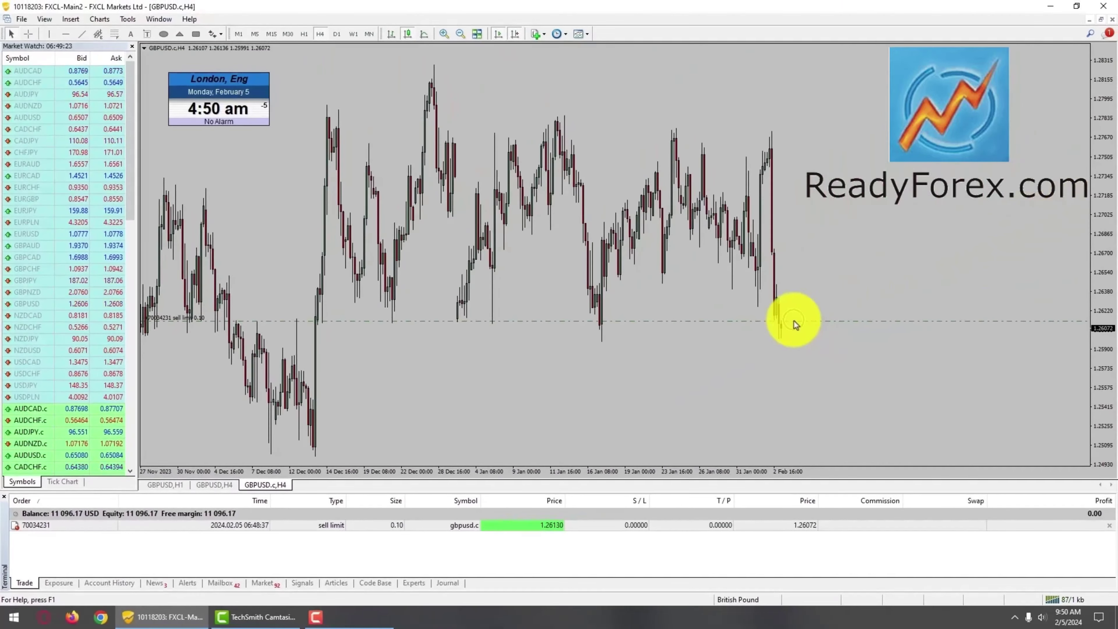
{"action": "left_click", "coordinate": [793, 320]}
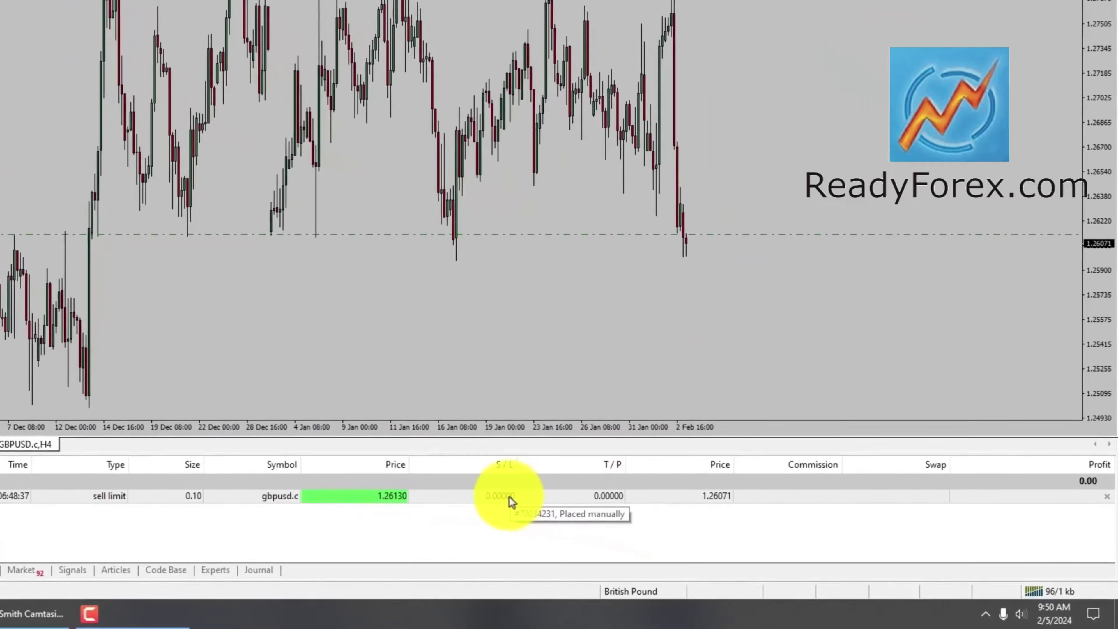
{"action": "left_click", "coordinate": [644, 526]}
{"action": "right_click", "coordinate": [504, 500]}
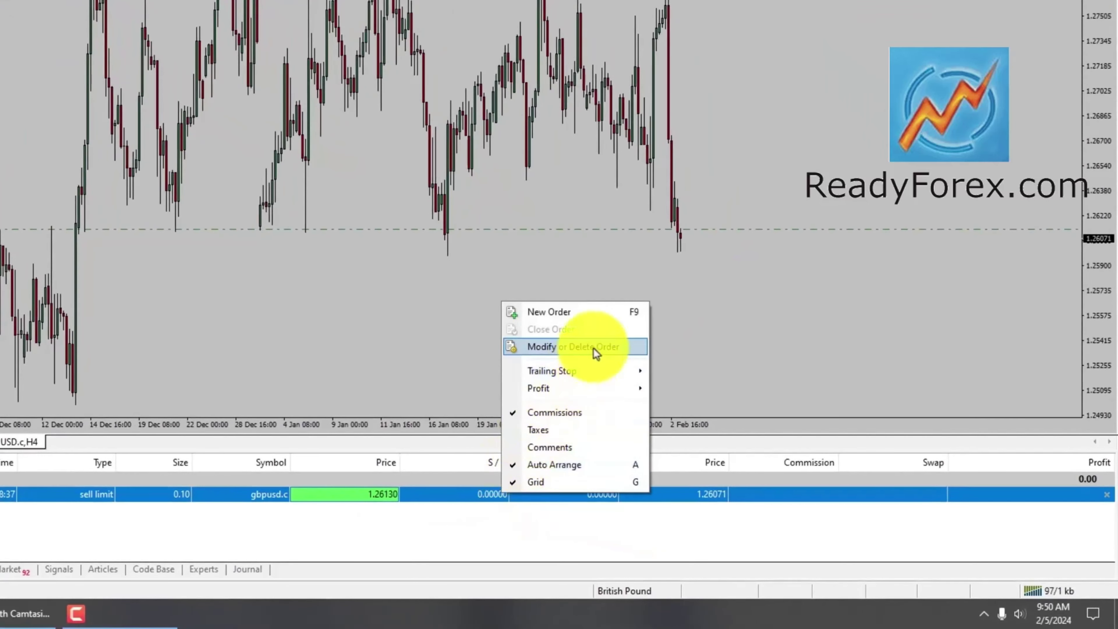
{"action": "left_click", "coordinate": [574, 348]}
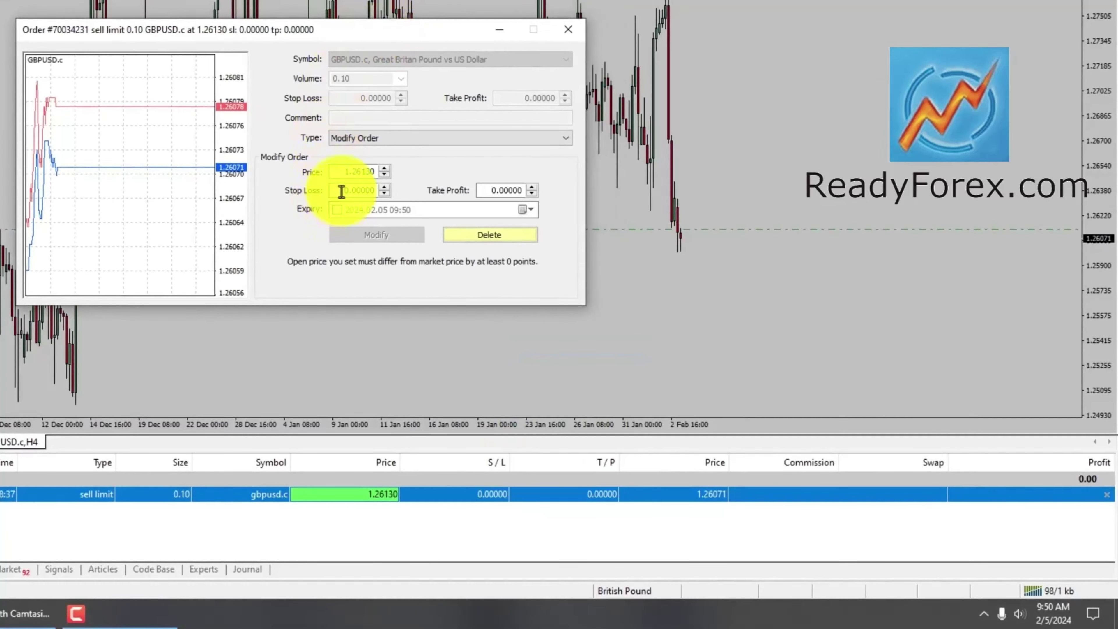
{"action": "left_click", "coordinate": [385, 187]}
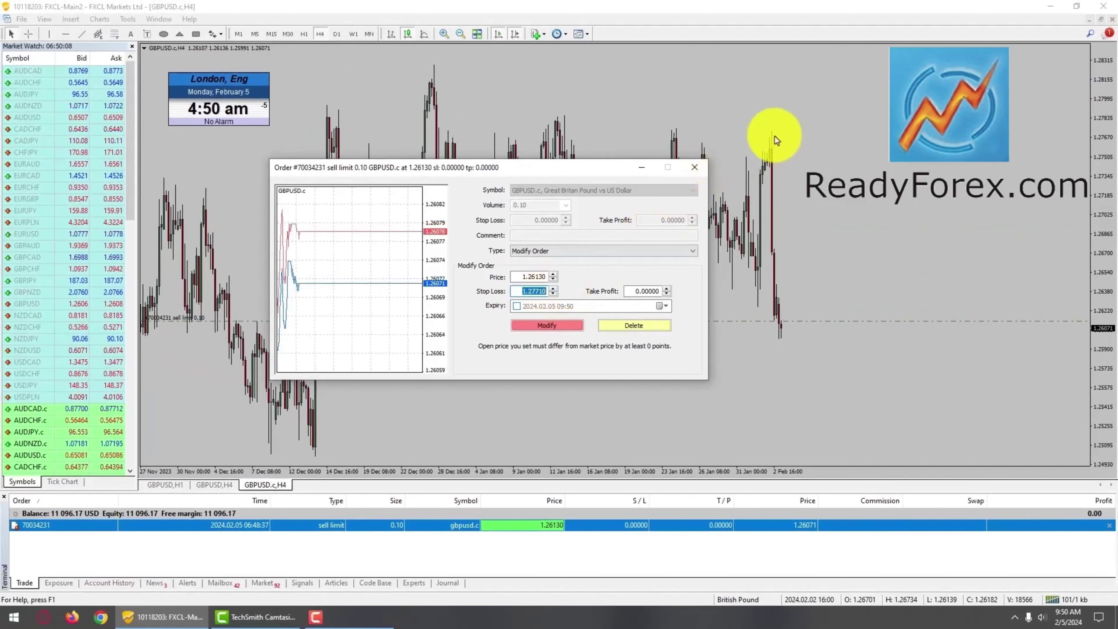
{"action": "left_click", "coordinate": [550, 325]}
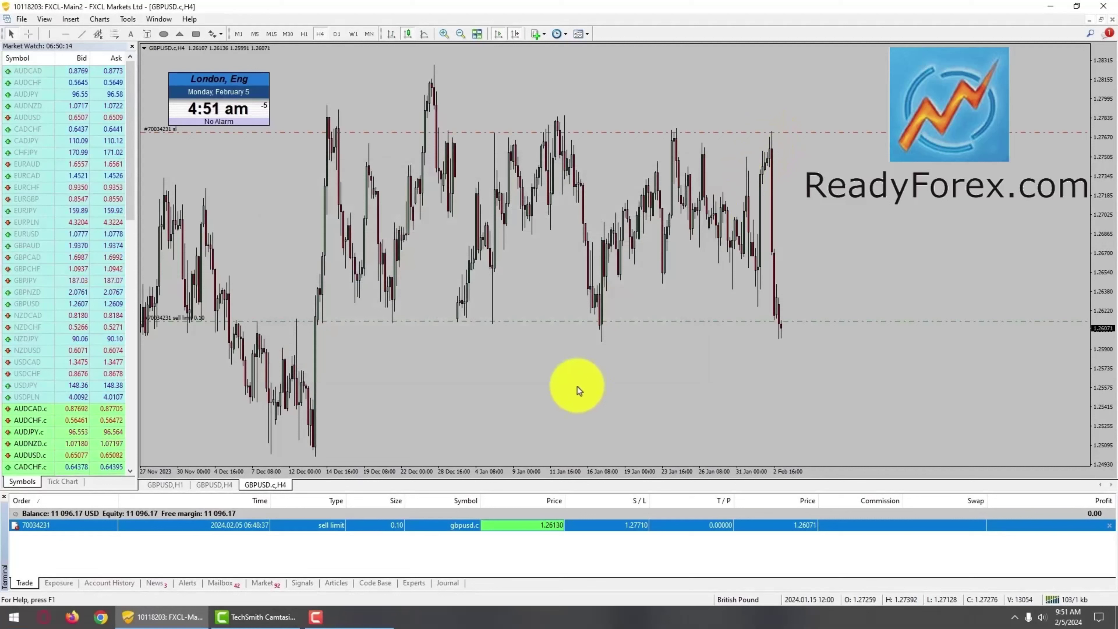
Set the pending sell limit order's take profit to 1.24980.
{"action": "left_click", "coordinate": [577, 390]}
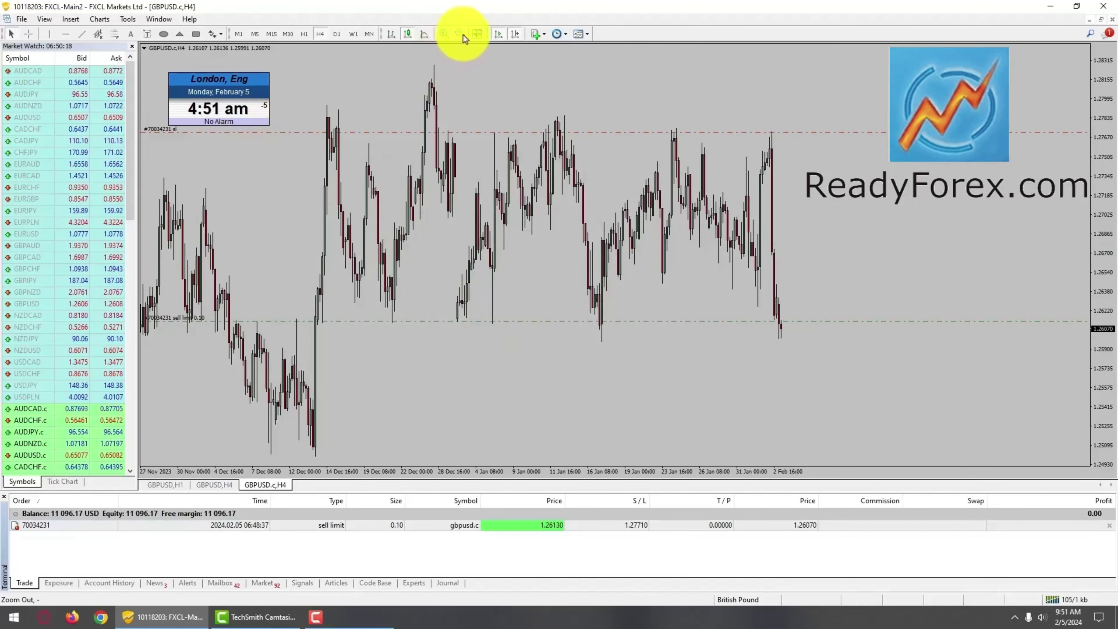
{"action": "middle_click", "coordinate": [325, 460]}
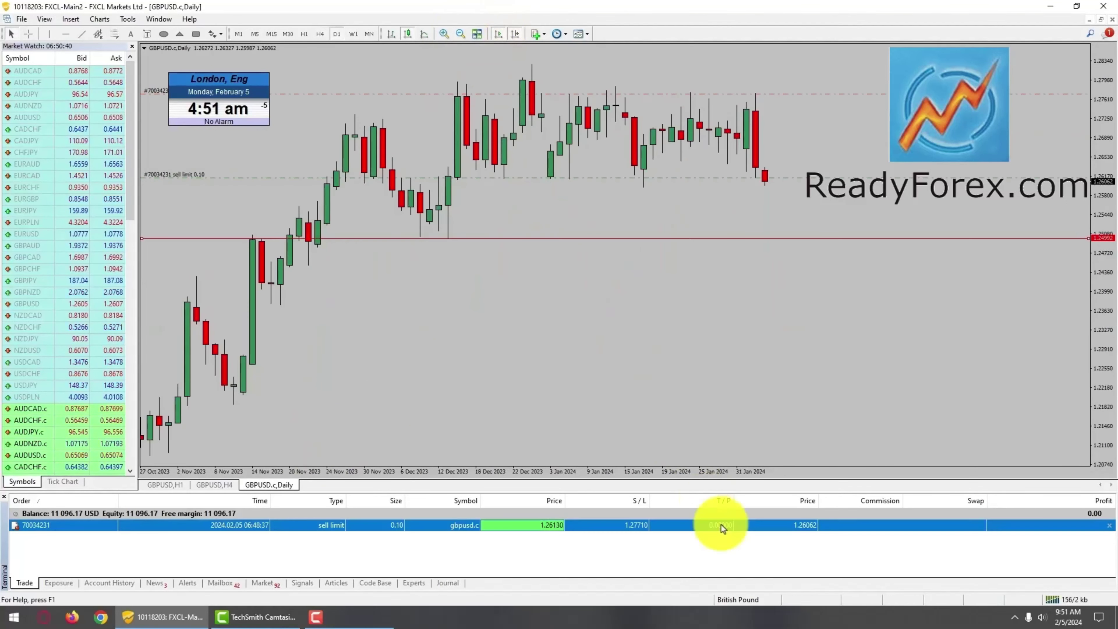
{"action": "right_click", "coordinate": [721, 524]}
{"action": "left_click", "coordinate": [753, 418]}
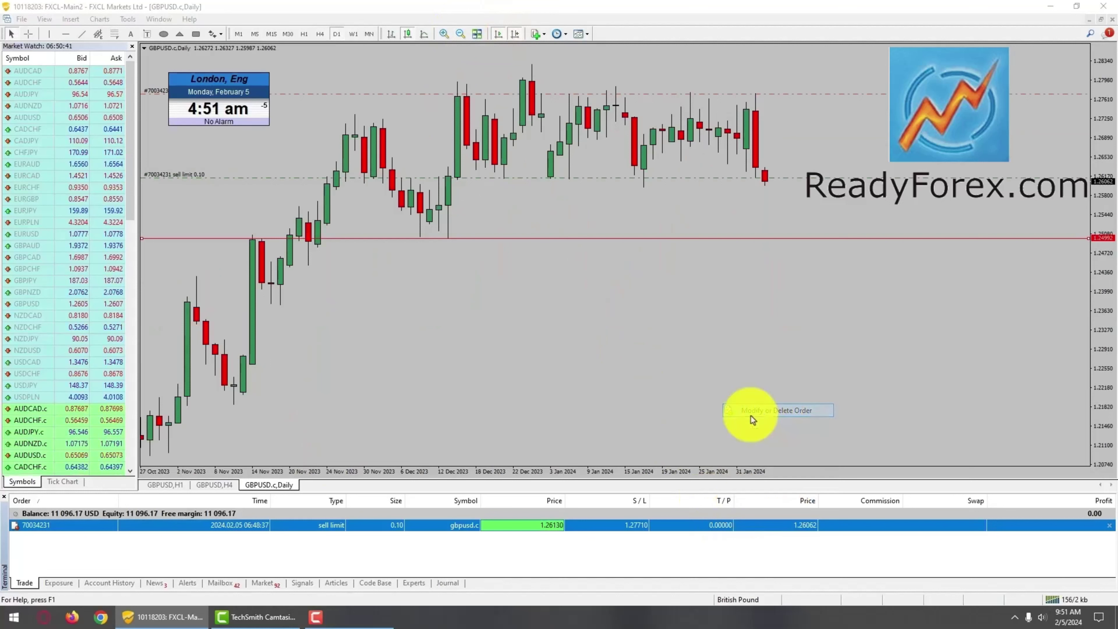
{"action": "left_click", "coordinate": [667, 293]}
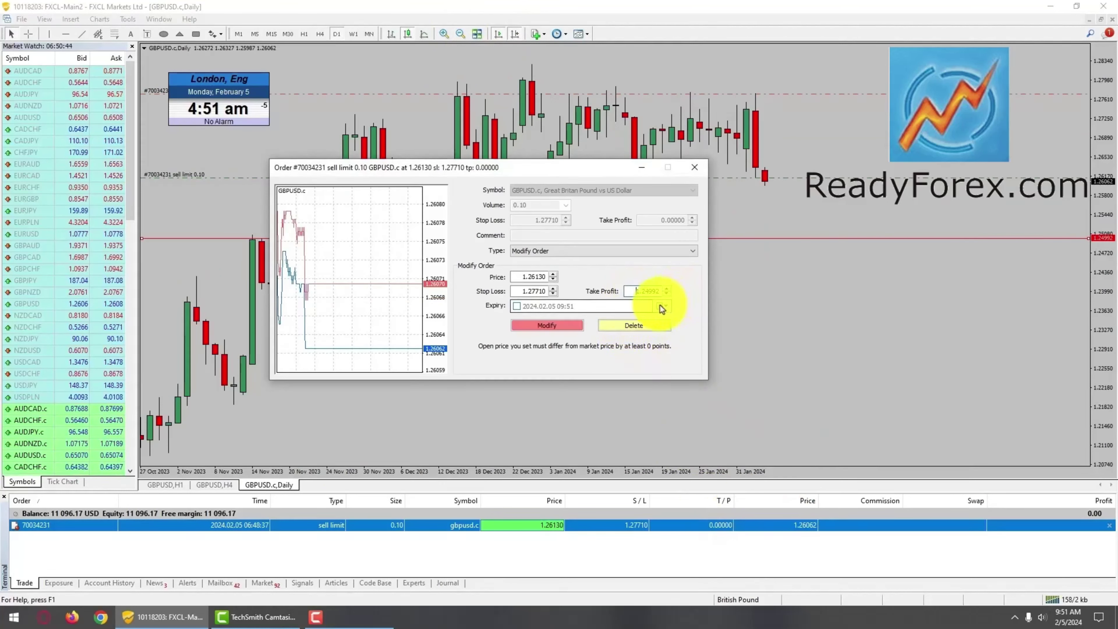
{"action": "left_click", "coordinate": [530, 325]}
Delete the red horizontal line near 1.24992 and check the entry, stop loss and take profit lines.
{"action": "right_click", "coordinate": [572, 325]}
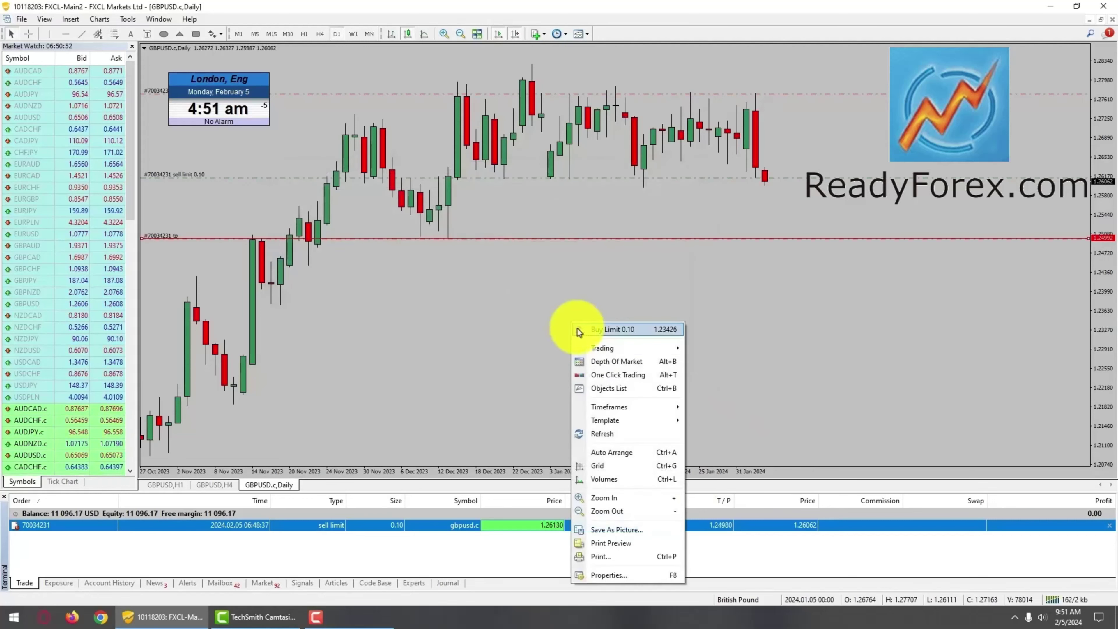
{"action": "left_click", "coordinate": [606, 387]}
{"action": "left_click", "coordinate": [675, 163]}
{"action": "left_click", "coordinate": [797, 177]}
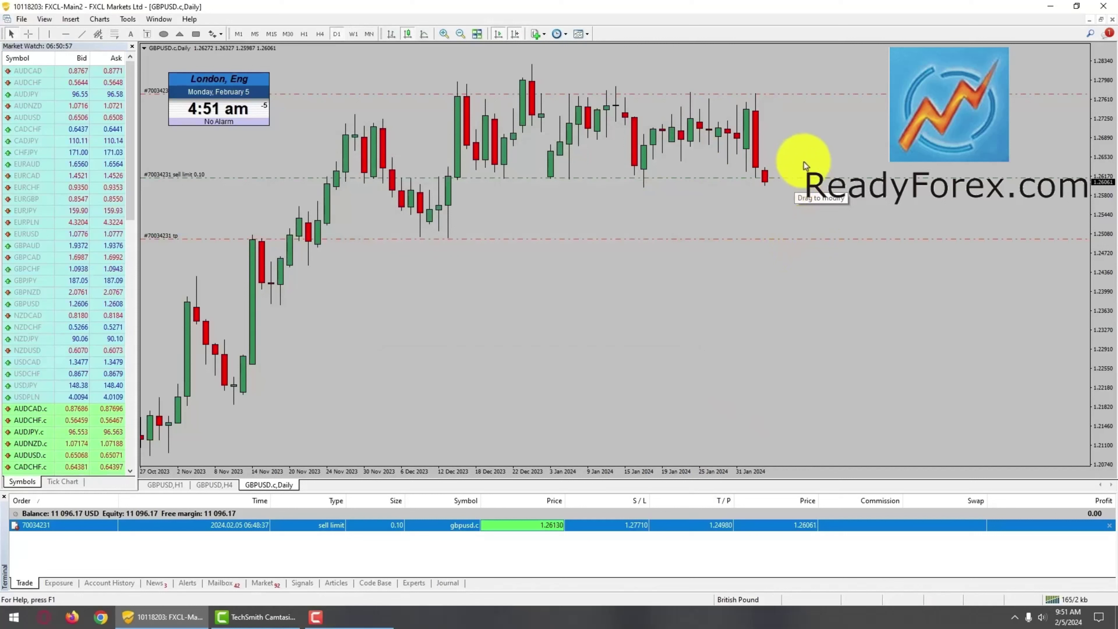
{"action": "left_click", "coordinate": [797, 94]}
{"action": "left_click", "coordinate": [807, 239]}
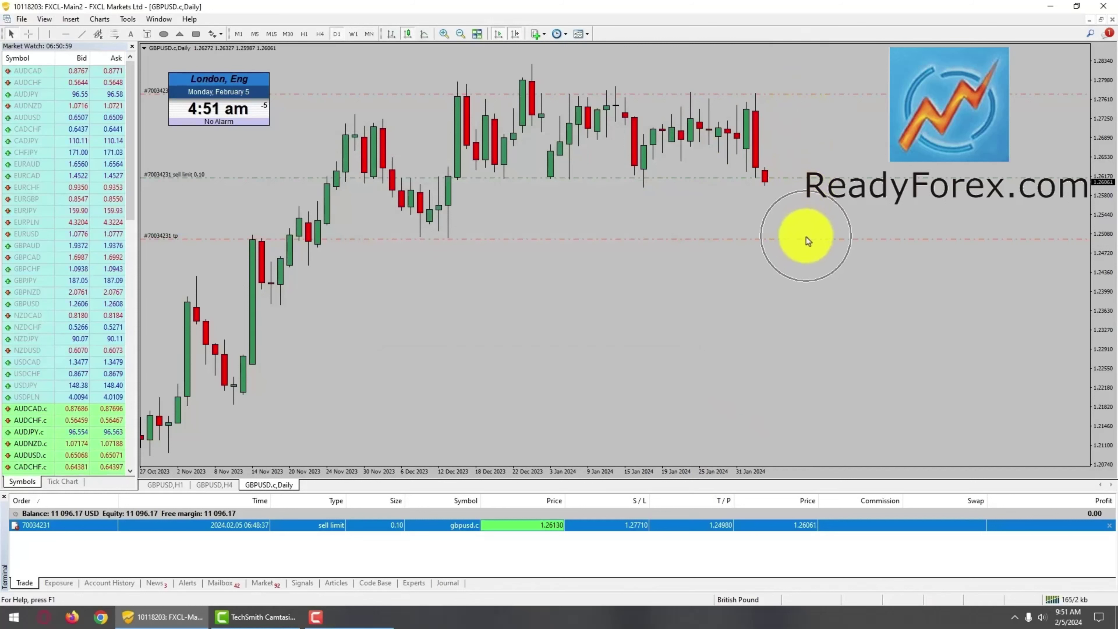
{"action": "left_click", "coordinate": [680, 558]}
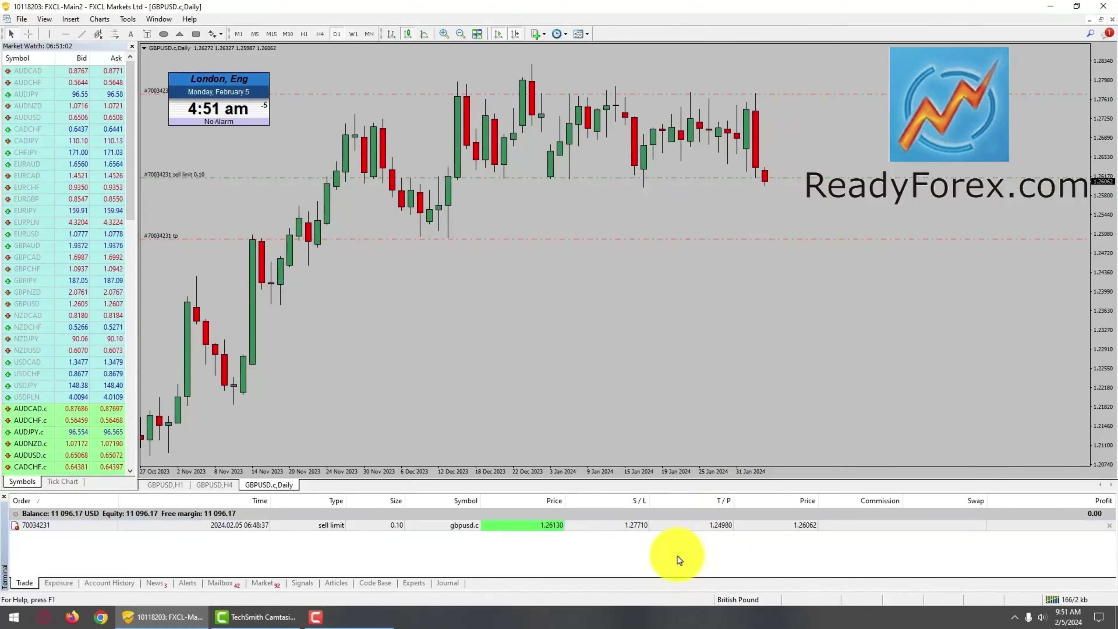
Switch the GBPUSD.c chart to H1, zoom out, and sell 0.10 lots at market.
{"action": "left_click", "coordinate": [304, 34]}
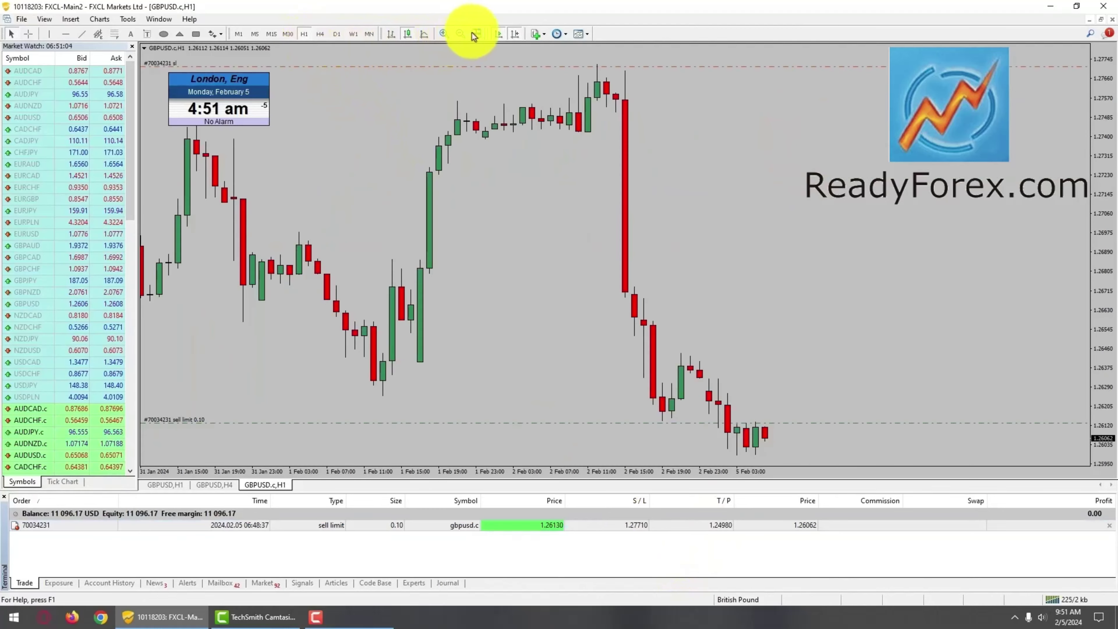
{"action": "left_click", "coordinate": [461, 34]}
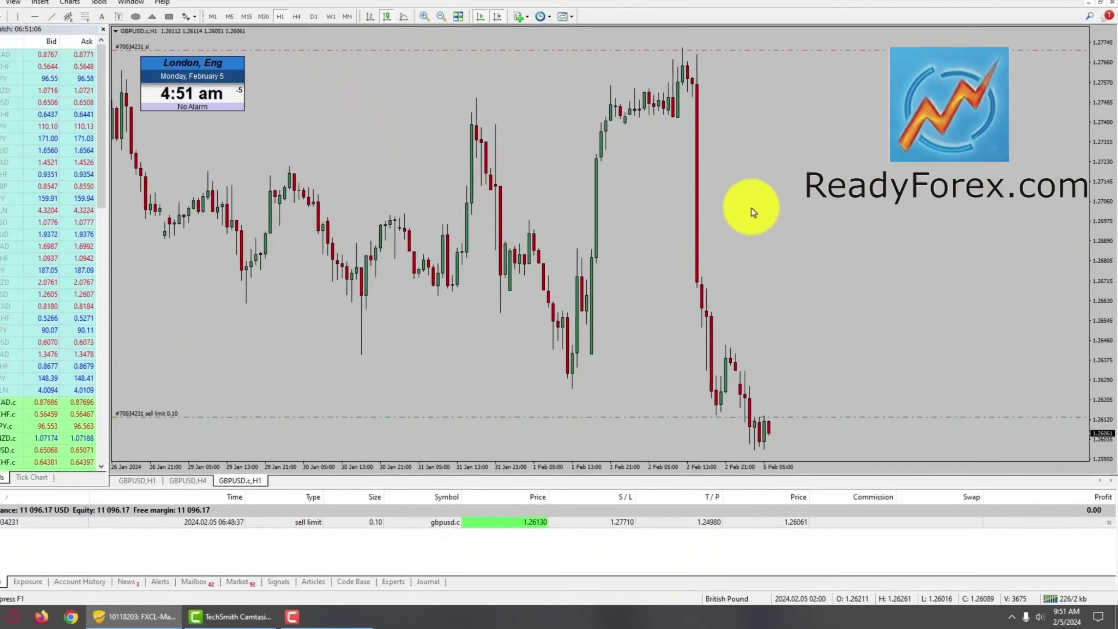
{"action": "right_click", "coordinate": [752, 210]}
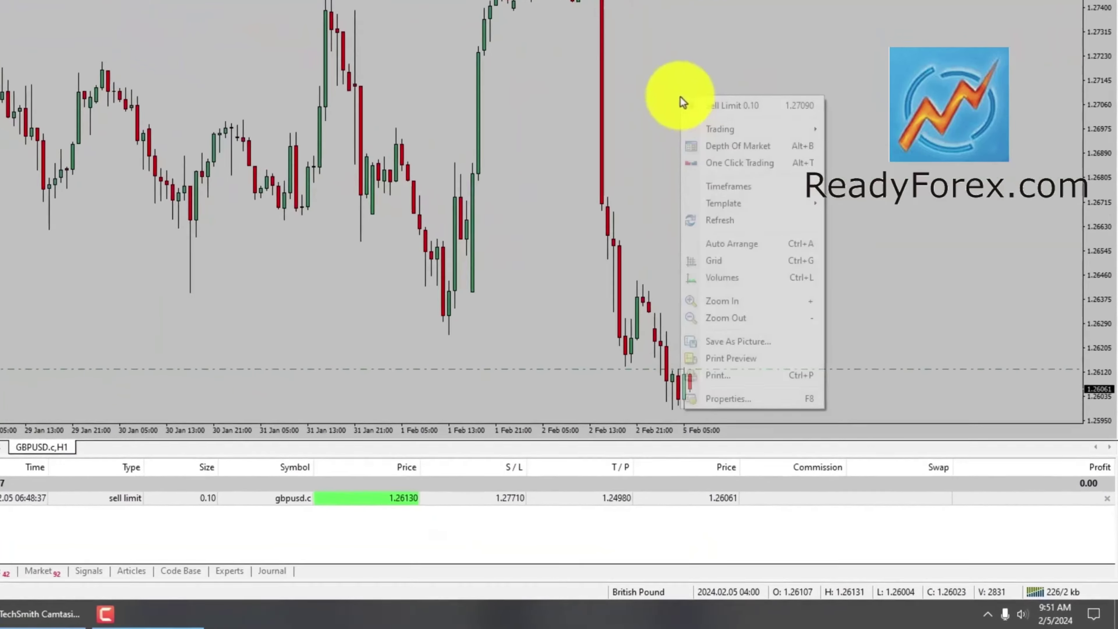
{"action": "mouse_move", "coordinate": [803, 219]}
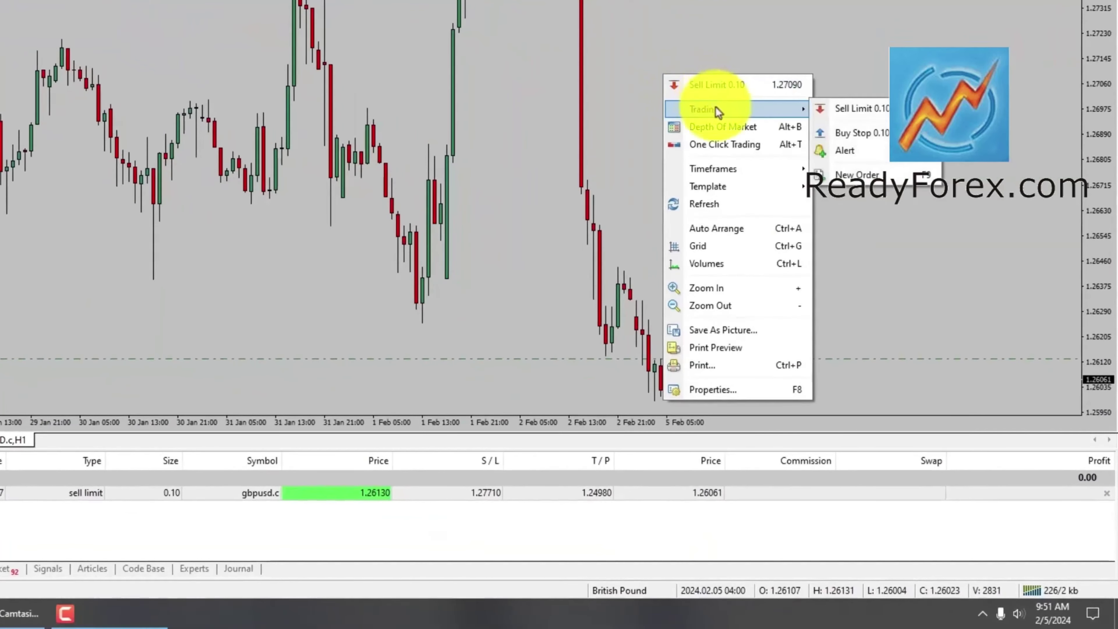
{"action": "left_click", "coordinate": [877, 179]}
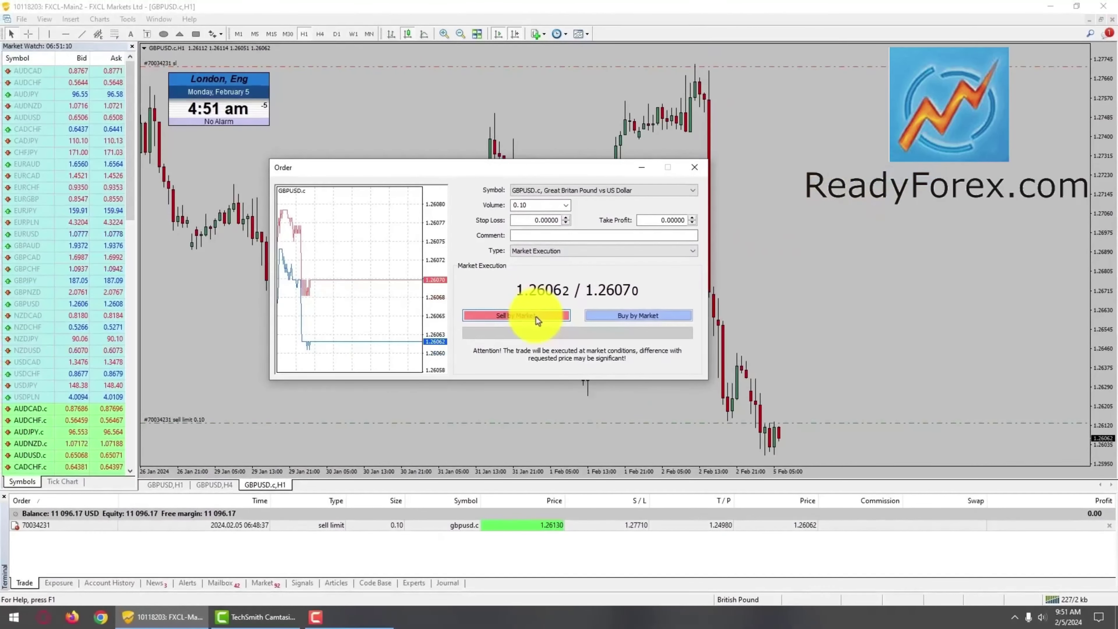
{"action": "left_click", "coordinate": [535, 316]}
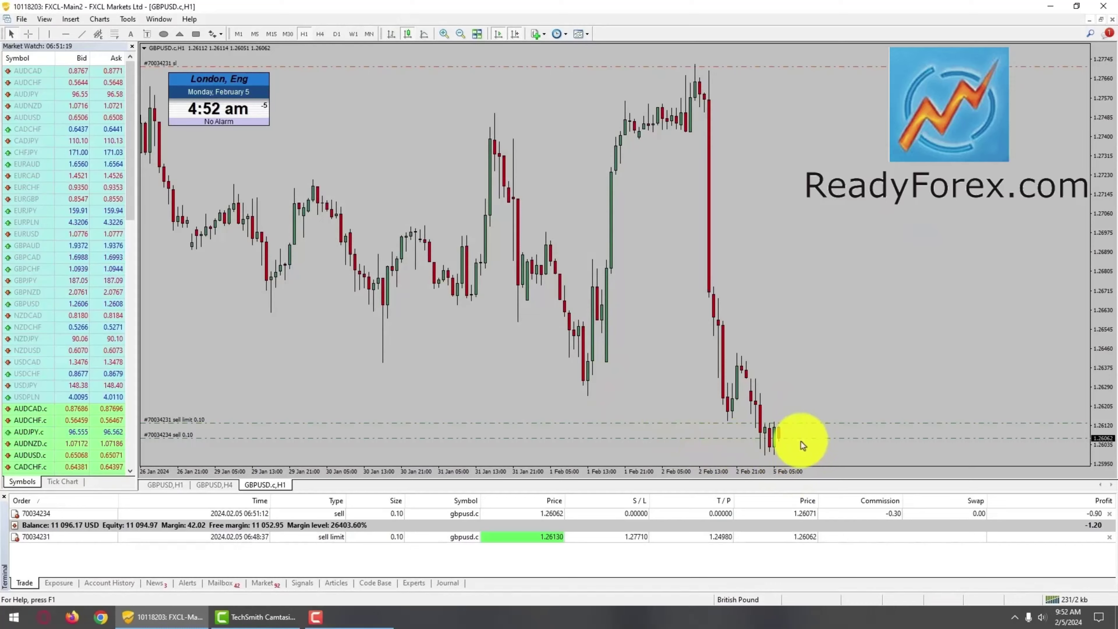
Give the market sell order a stop loss of 1.27710.
{"action": "double_click", "coordinate": [645, 514]}
{"action": "left_click", "coordinate": [535, 298]}
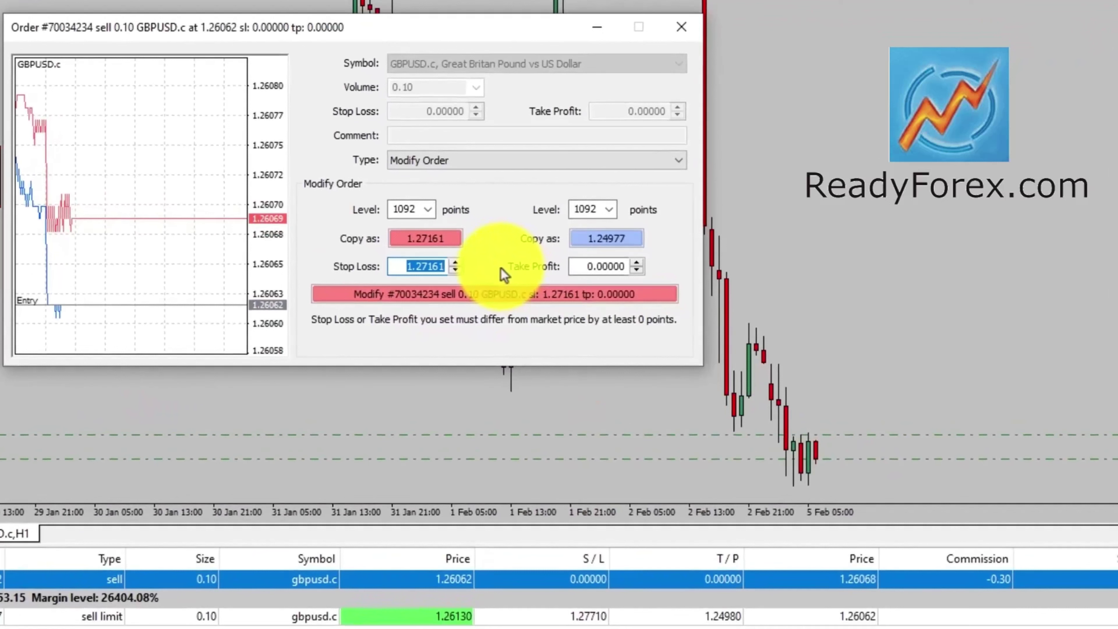
{"action": "type", "text": "1.2771"}
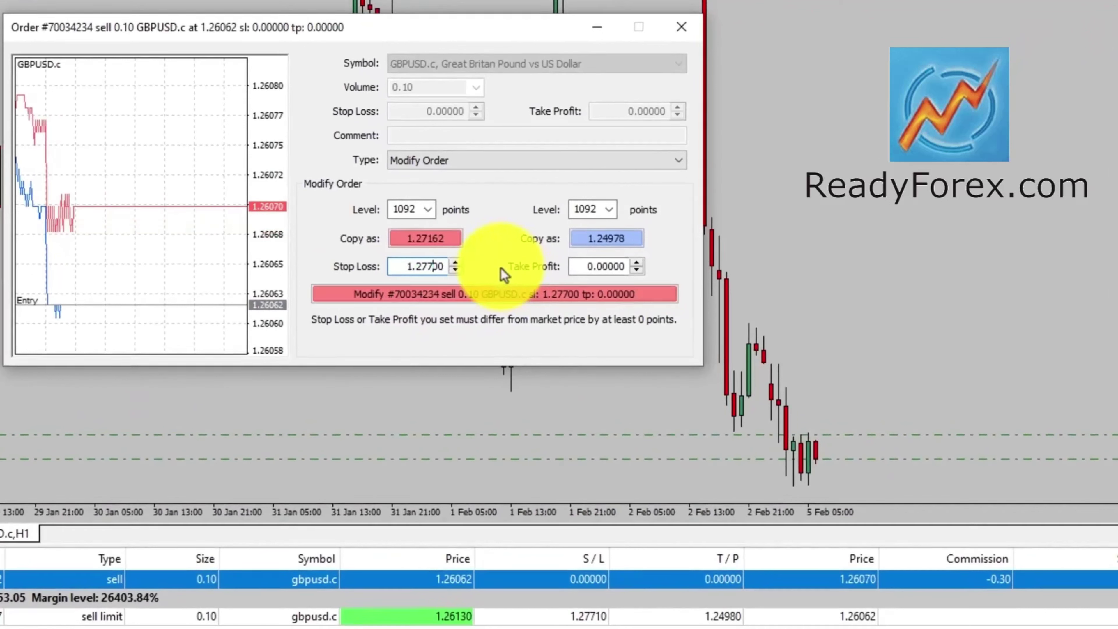
{"action": "left_click", "coordinate": [521, 295]}
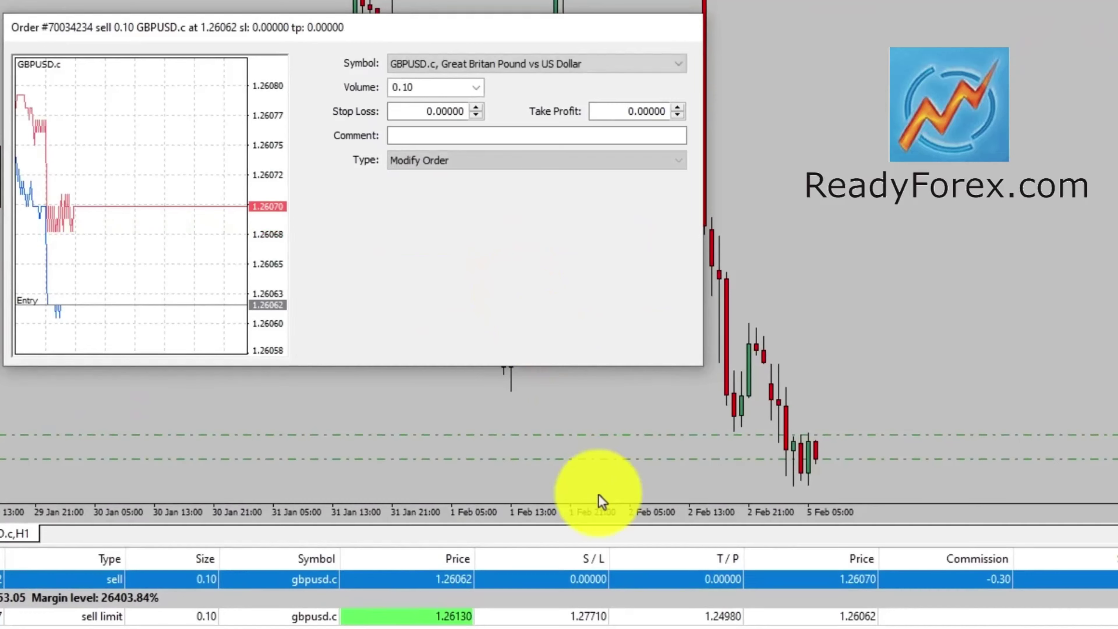
Give the market sell order a take profit of 1.24980.
{"action": "double_click", "coordinate": [735, 576]}
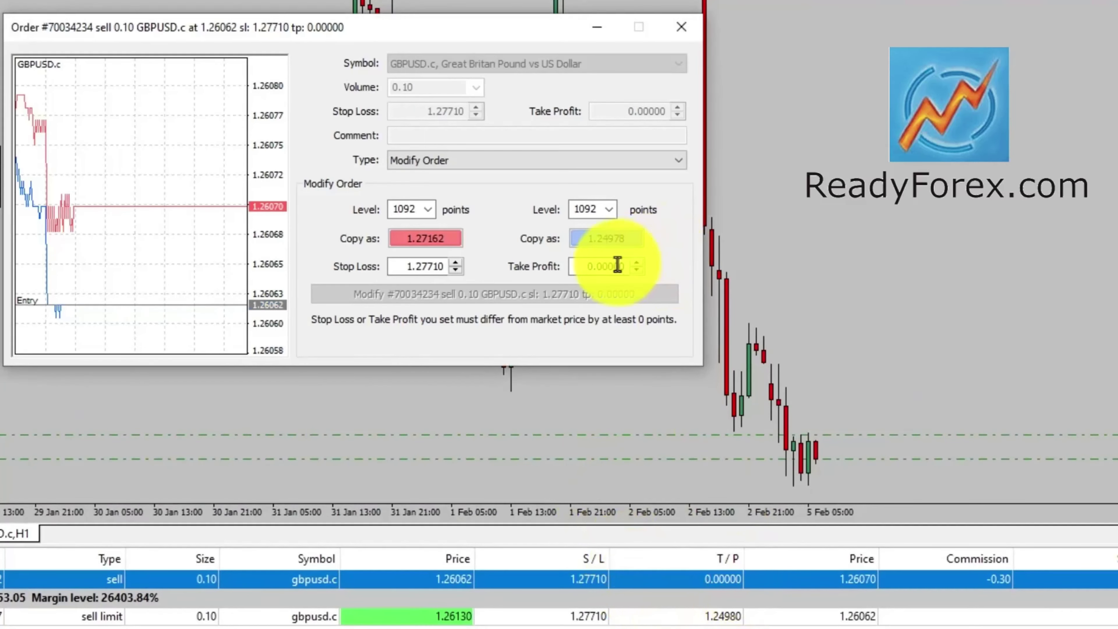
{"action": "left_click", "coordinate": [581, 270]}
{"action": "type", "text": "1.24"}
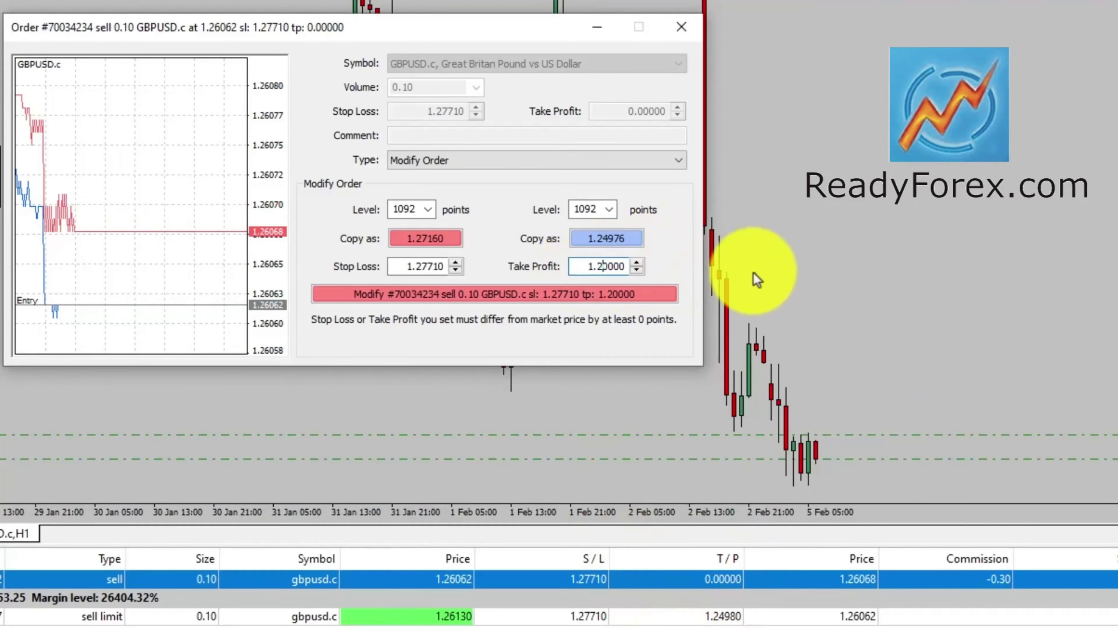
{"action": "type", "text": "98"}
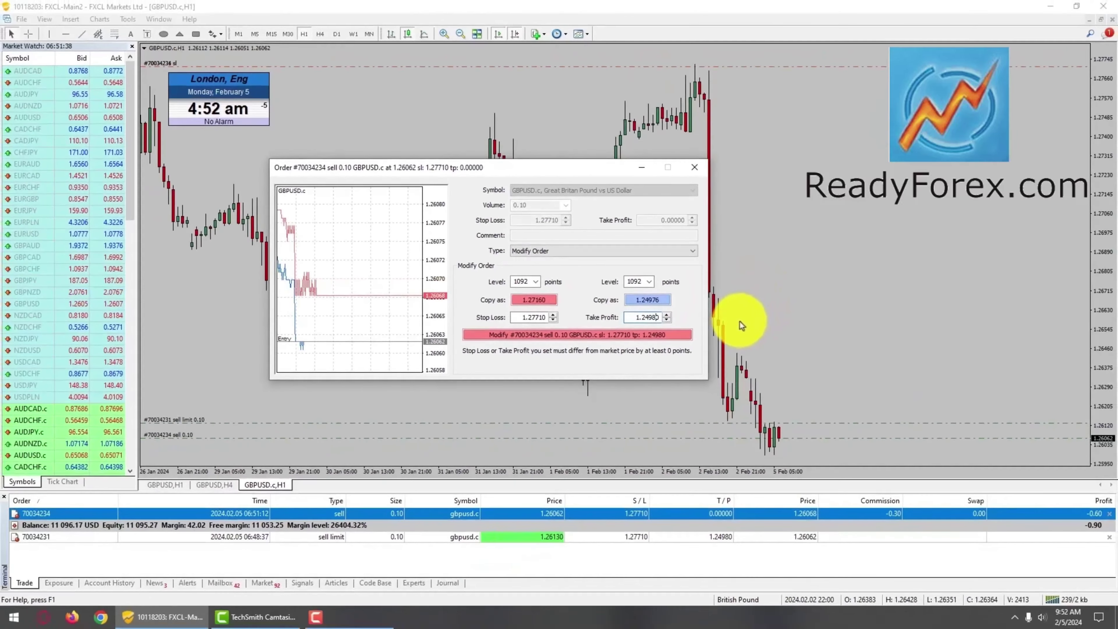
{"action": "left_click", "coordinate": [672, 336]}
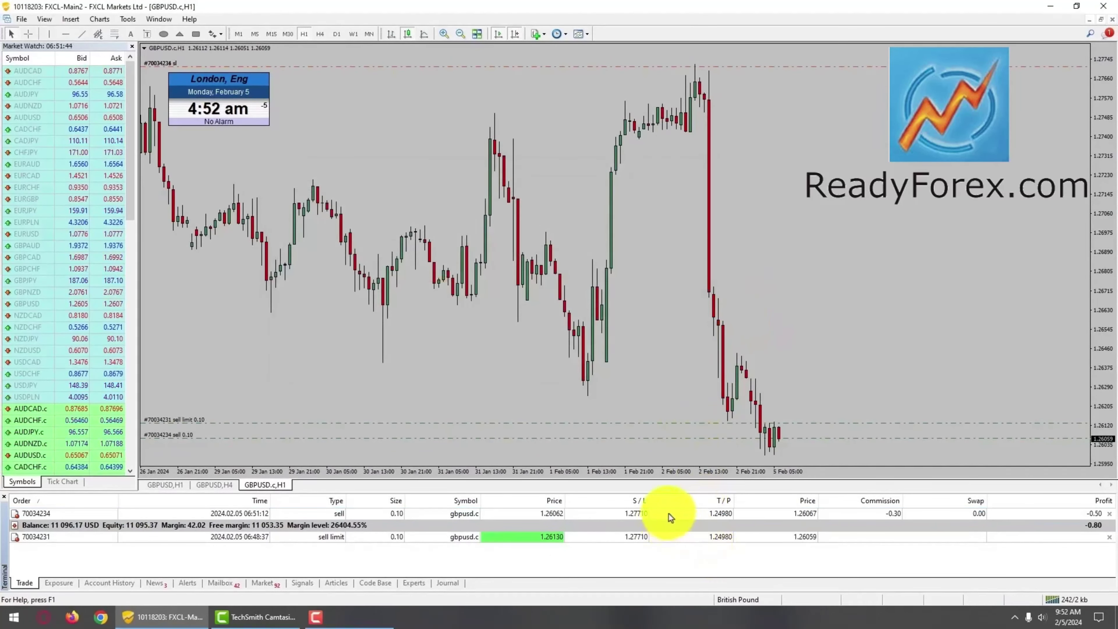
Review the market sell and sell limit orders in the Trade list, then switch the chart to H4.
{"action": "left_click", "coordinate": [671, 514]}
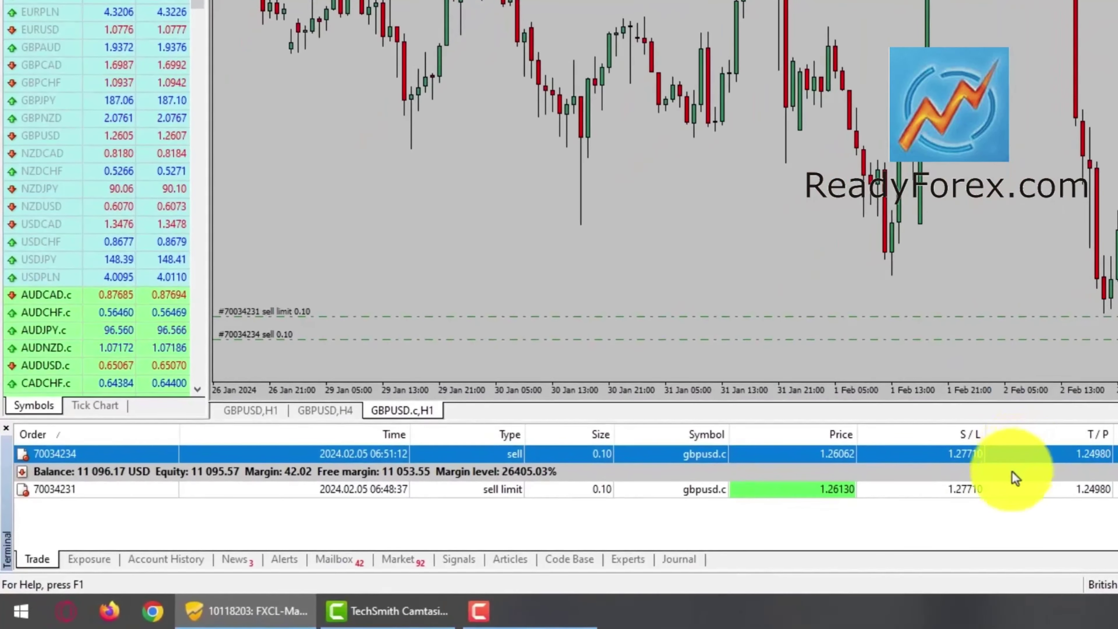
{"action": "left_click", "coordinate": [1002, 494]}
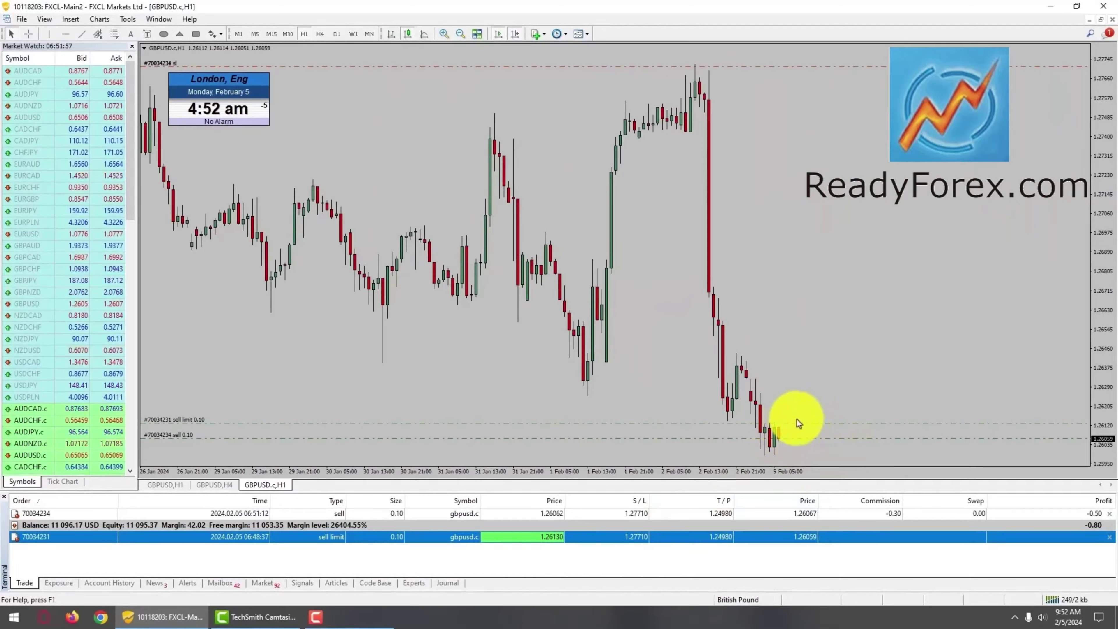
{"action": "left_click", "coordinate": [457, 527]}
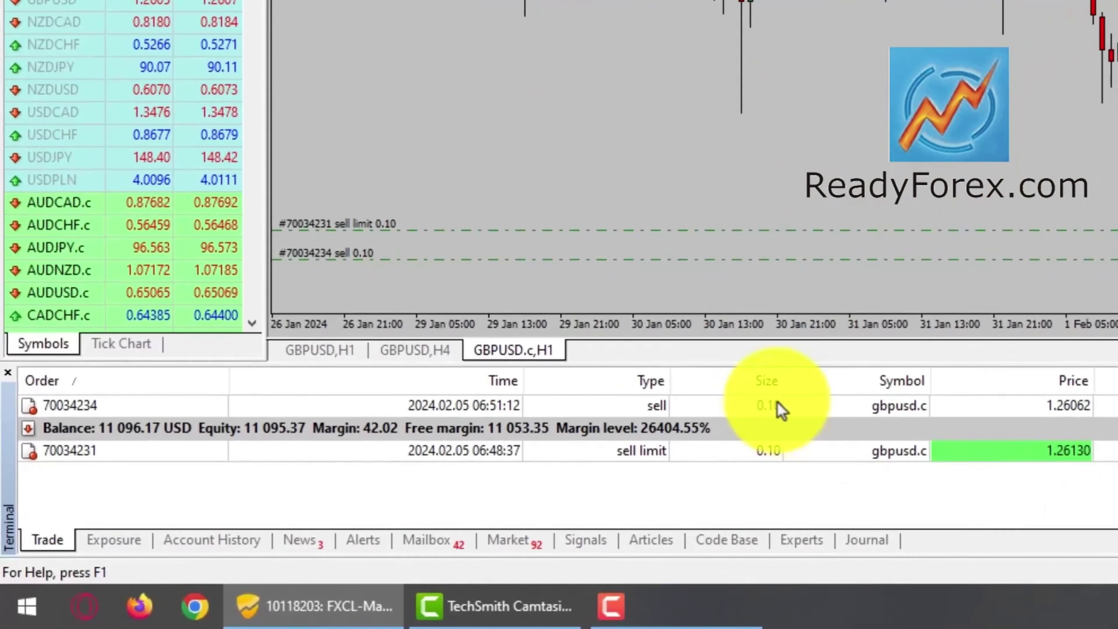
{"action": "left_click", "coordinate": [771, 458]}
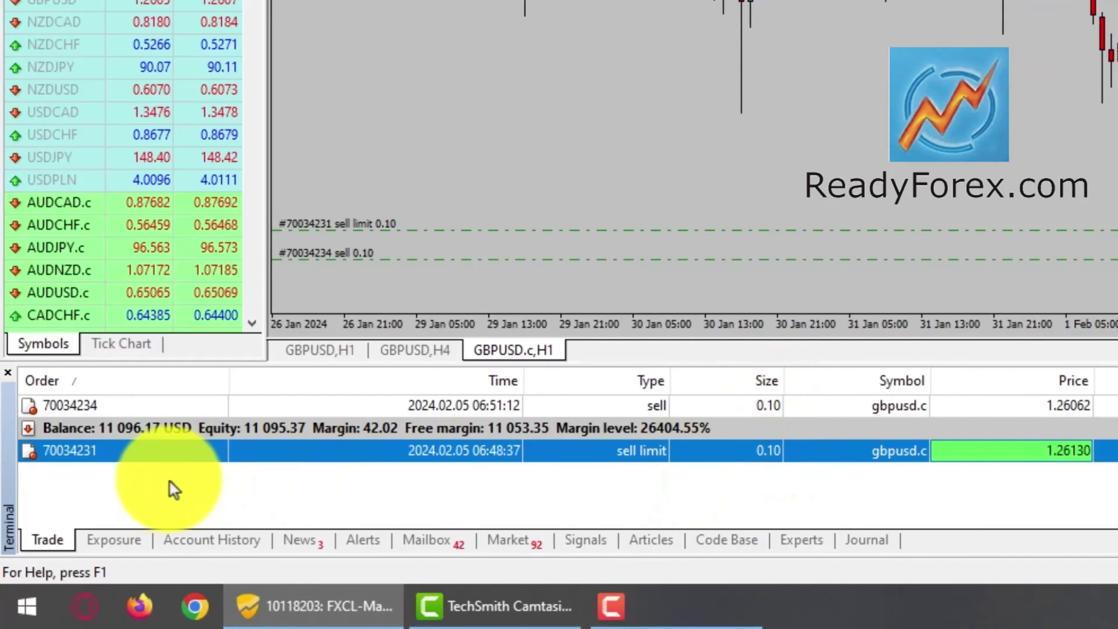
{"action": "left_click", "coordinate": [134, 480]}
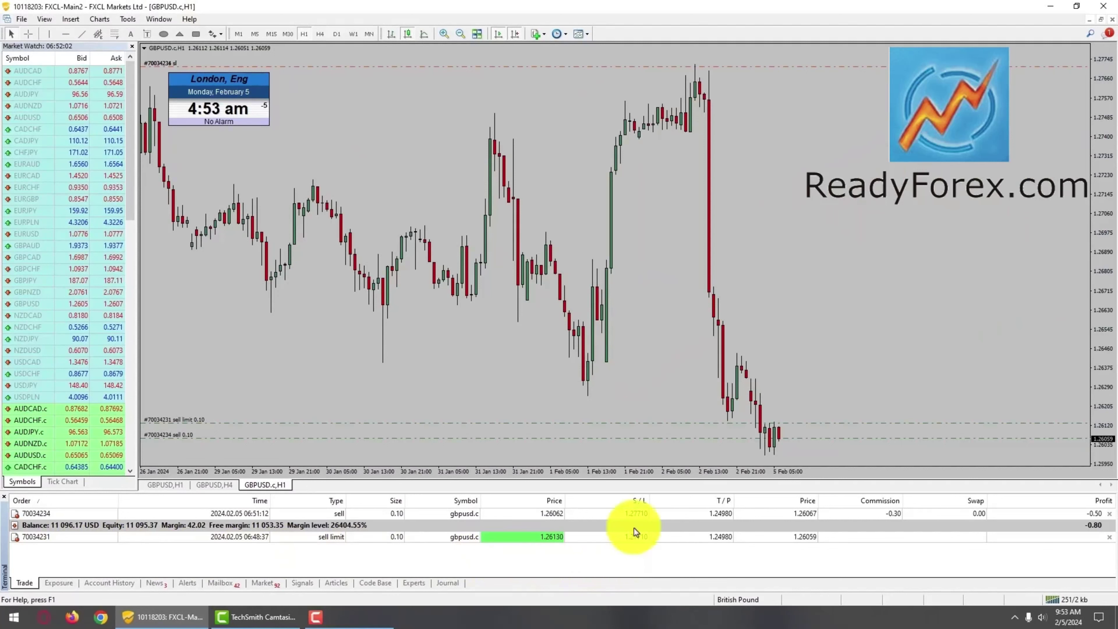
{"action": "left_click", "coordinate": [320, 32]}
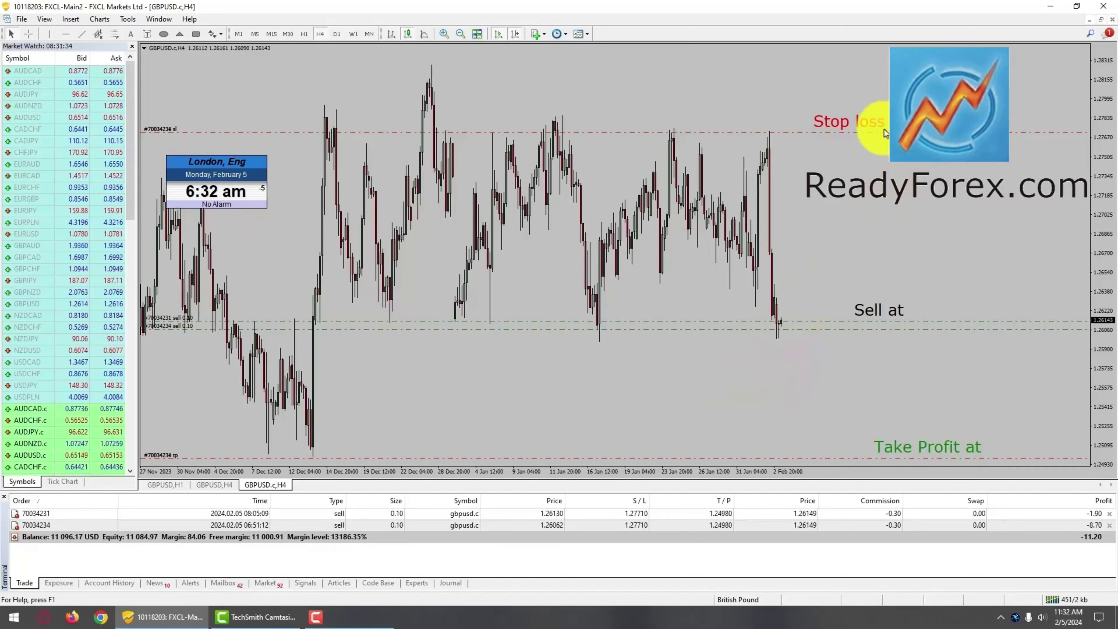
Drag both sell orders' stop-loss lines down to about 1.27400 and verify them in the Trade list.
{"action": "left_click_drag", "start_coordinate": [847, 132], "coordinate": [841, 168]}
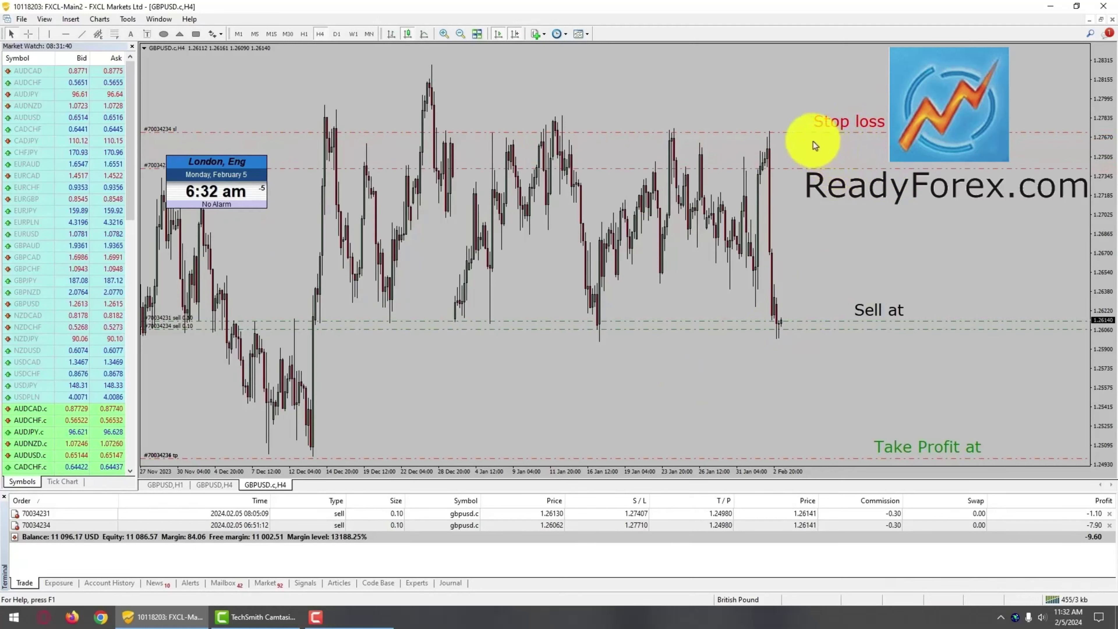
{"action": "left_click_drag", "start_coordinate": [810, 133], "coordinate": [810, 173]}
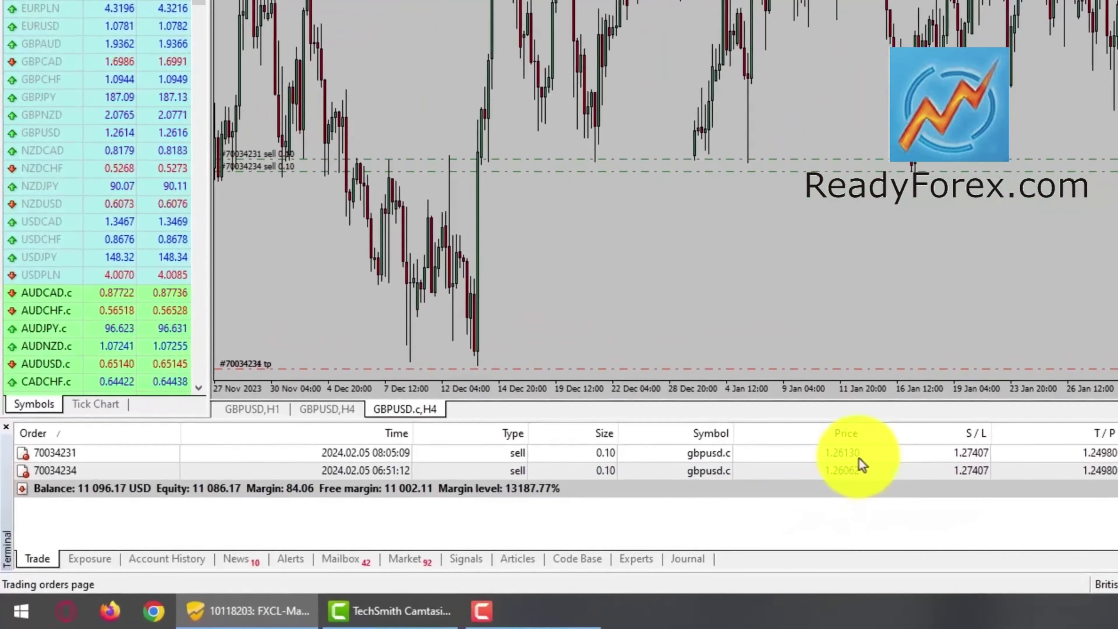
{"action": "left_click", "coordinate": [797, 481]}
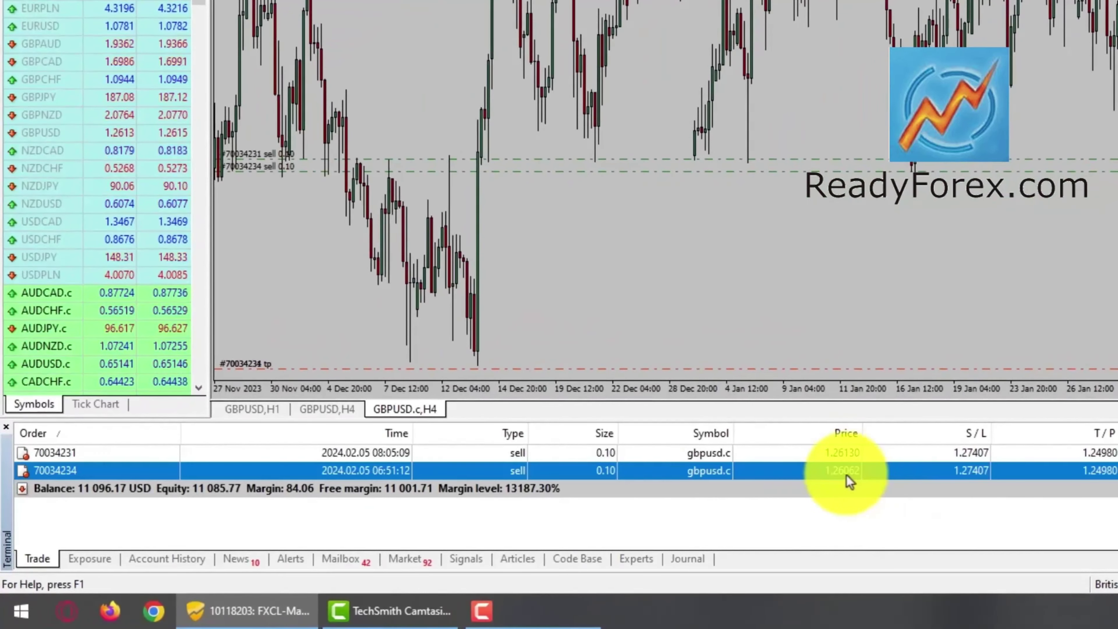
{"action": "left_click", "coordinate": [850, 455]}
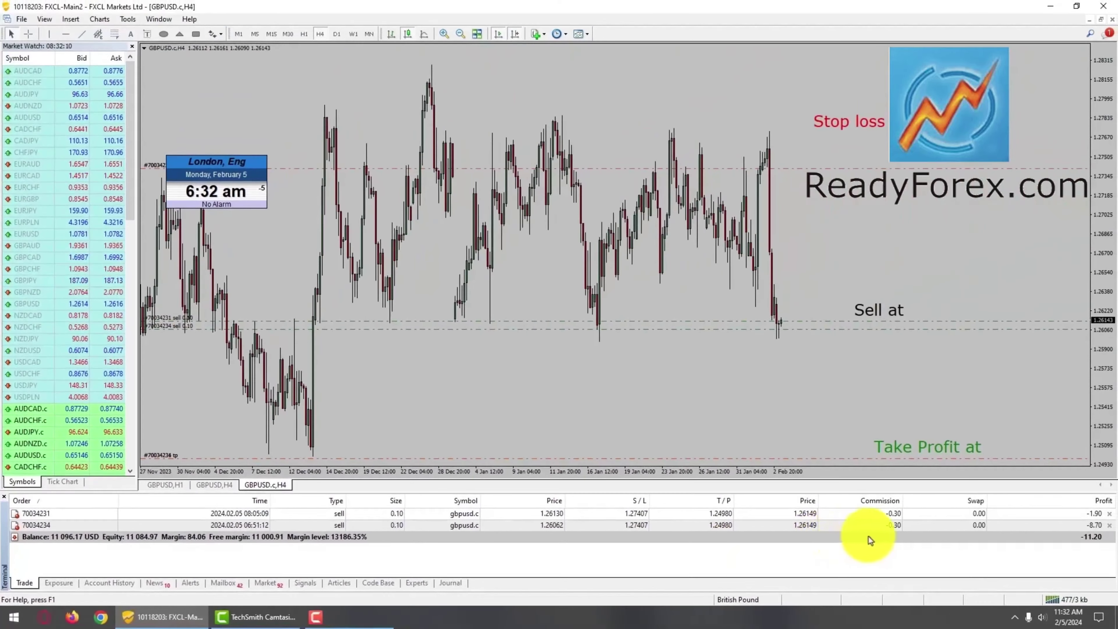
{"action": "left_click", "coordinate": [1073, 545]}
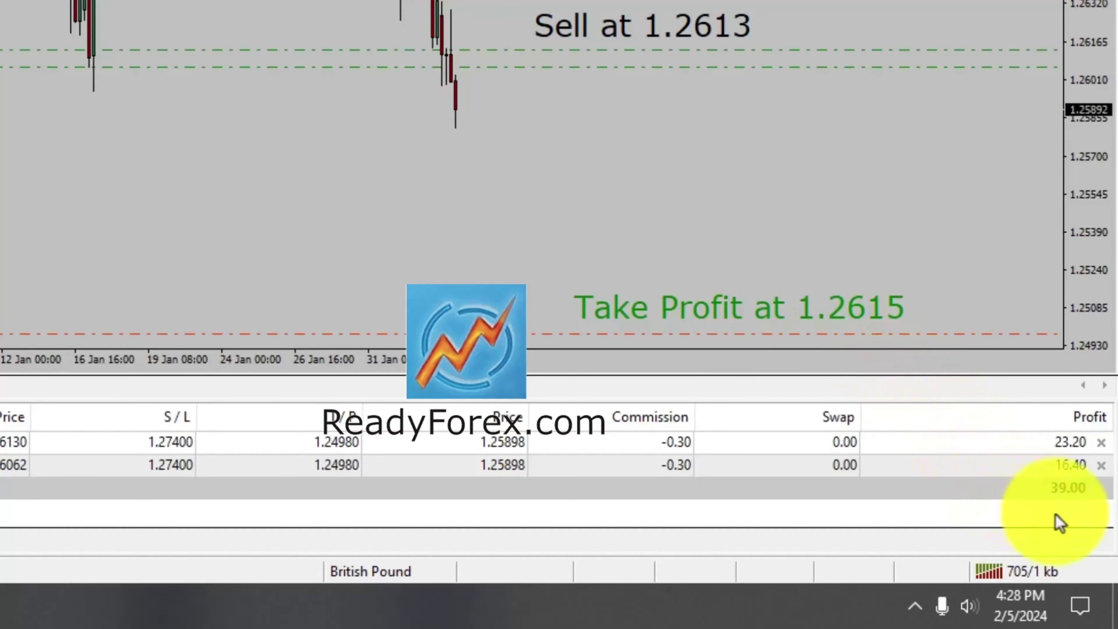
Close the 1.26062 market sell in profit and set the 1.26130 sell's stop loss to 1.26046.
{"action": "left_click", "coordinate": [1059, 522]}
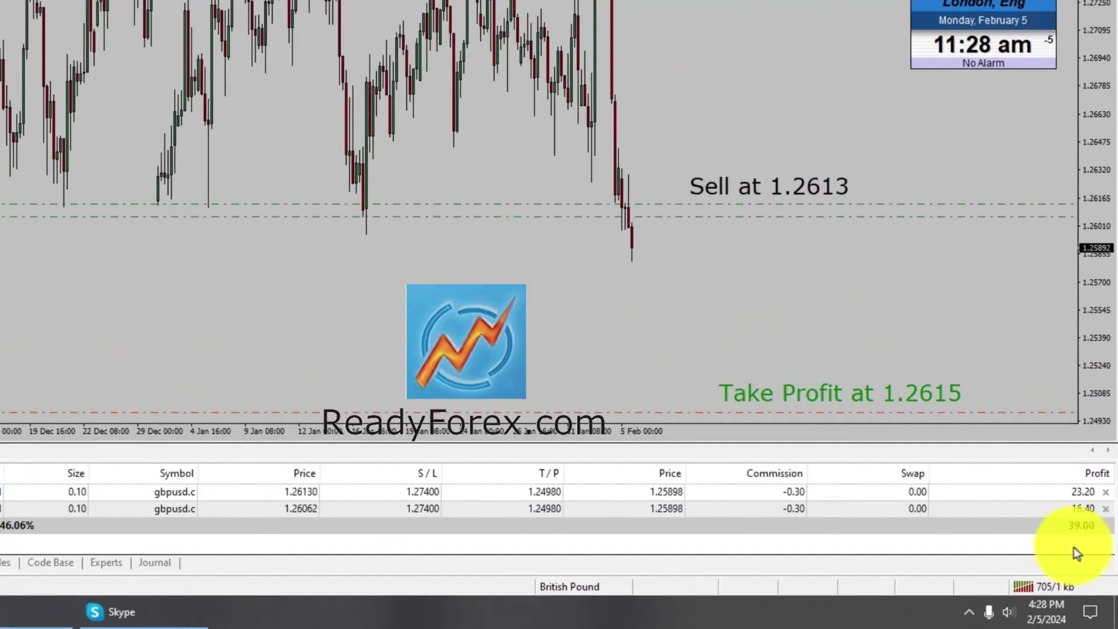
{"action": "left_click", "coordinate": [1059, 522]}
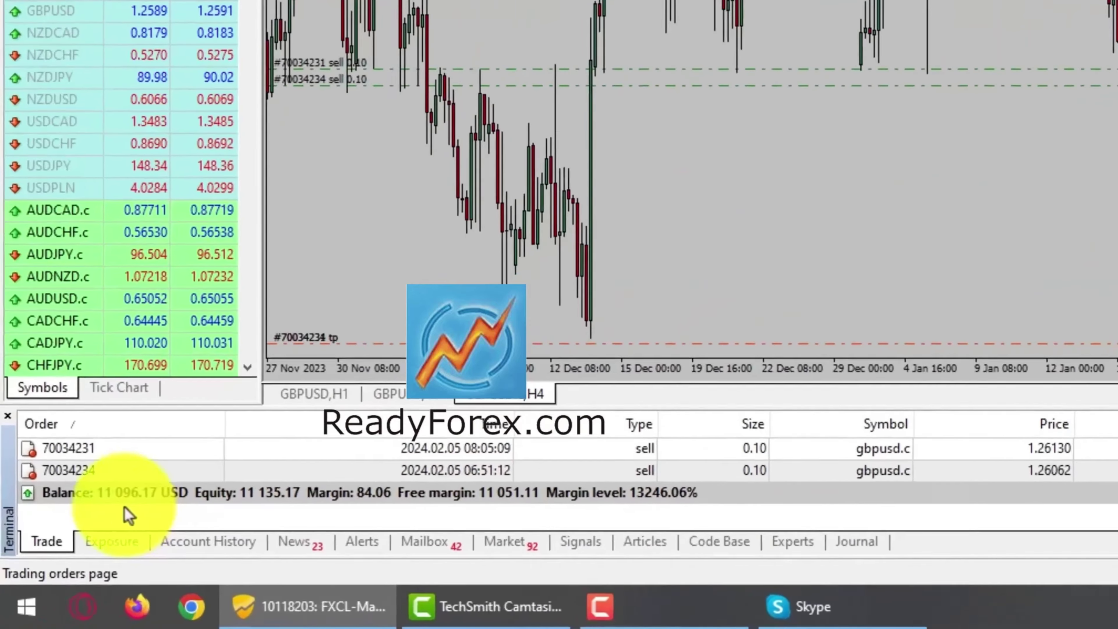
{"action": "left_click", "coordinate": [128, 502]}
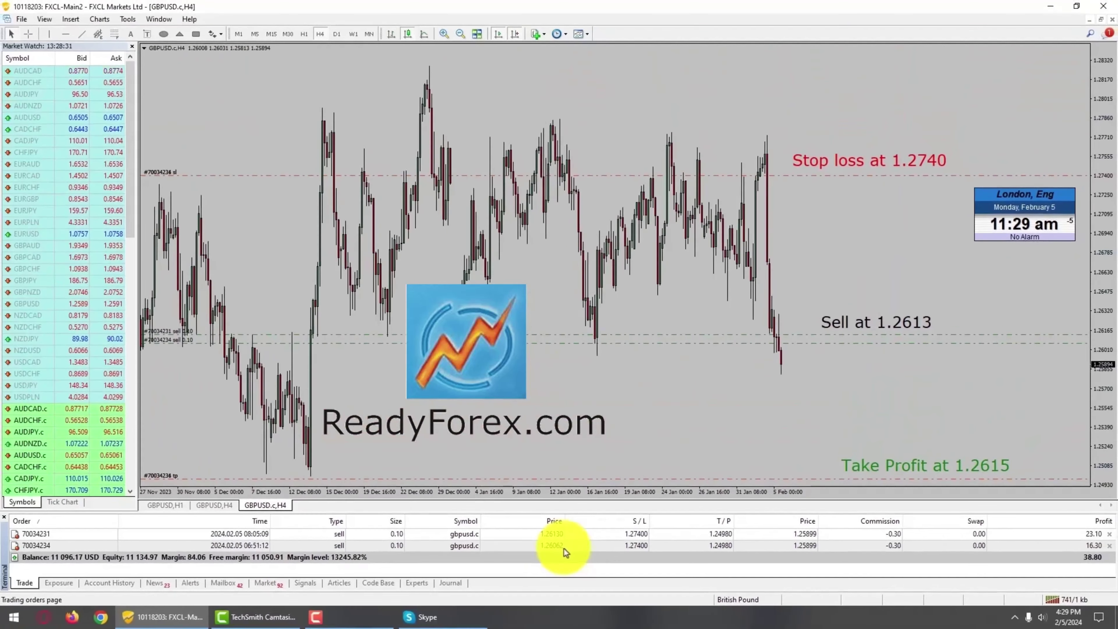
{"action": "left_click", "coordinate": [330, 480]}
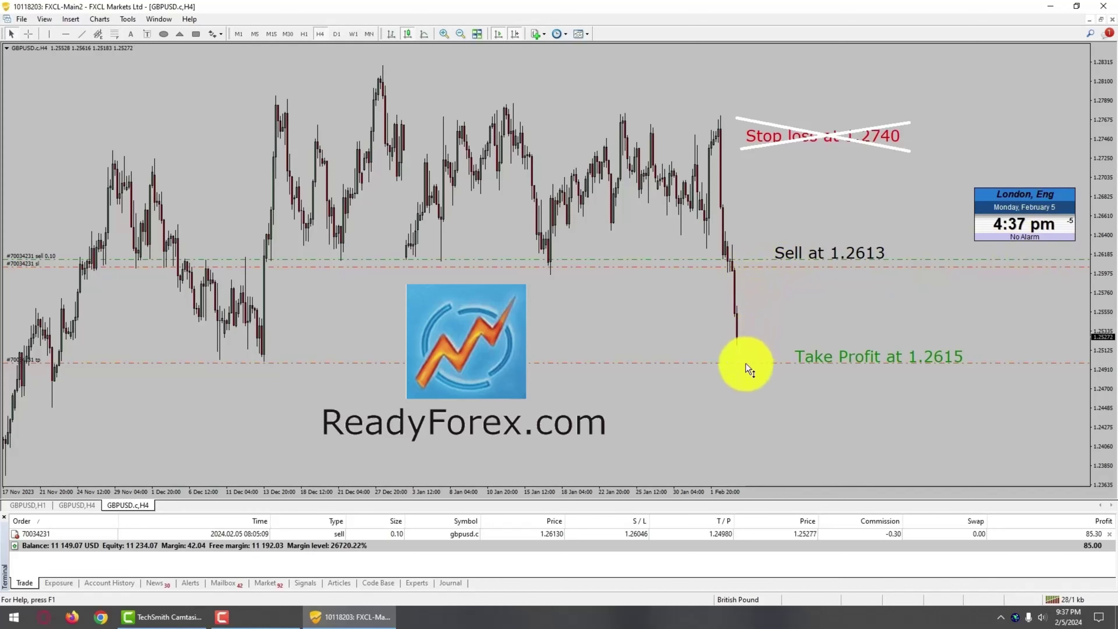
Measure on the chart with the crosshair, then bring up the Order window for the remaining sell.
{"action": "key", "text": "ctrl+f"}
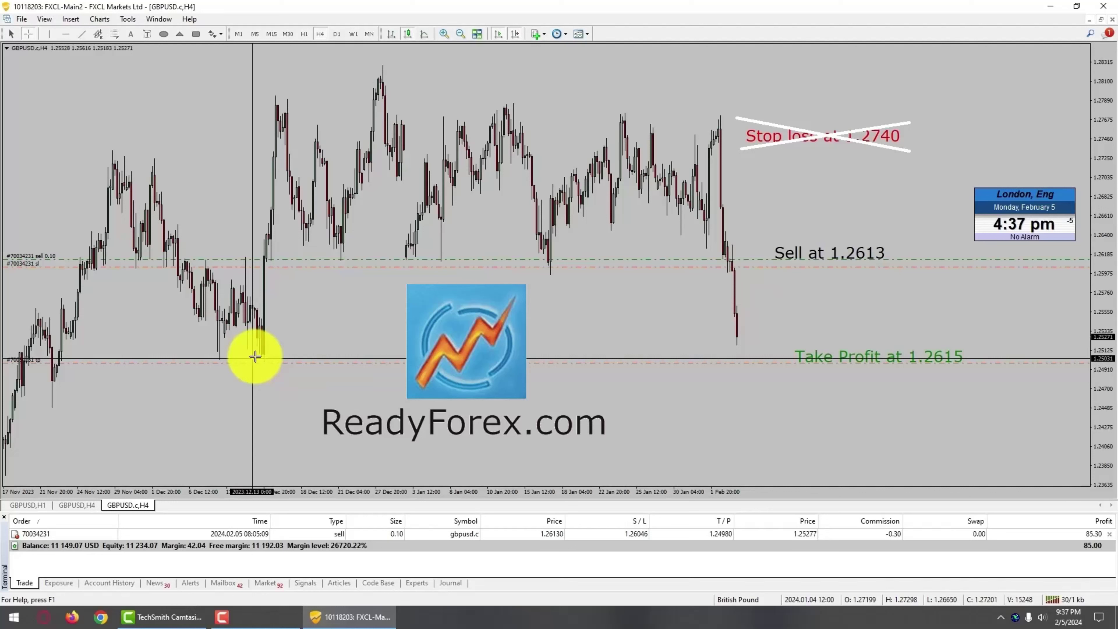
{"action": "left_click", "coordinate": [256, 357]}
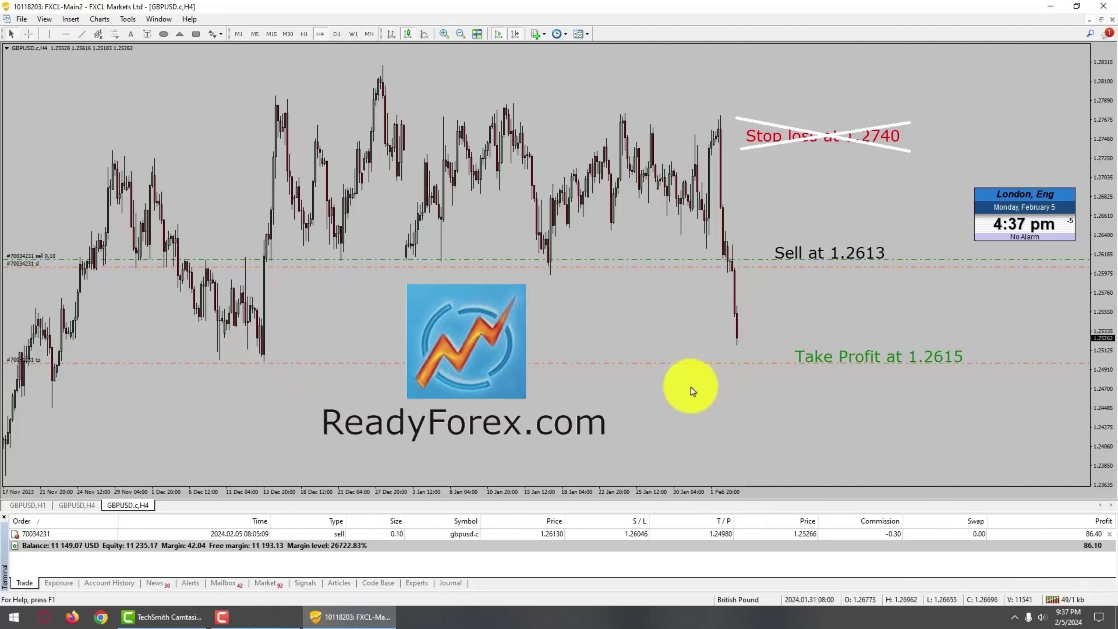
{"action": "double_click", "coordinate": [804, 535]}
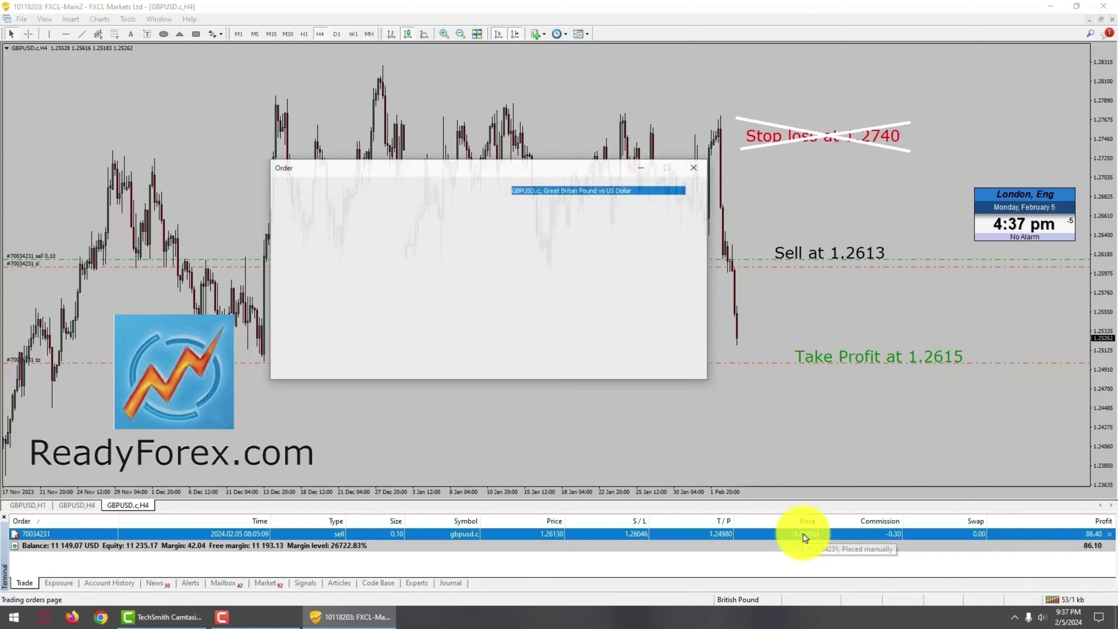
{"action": "left_click_drag", "start_coordinate": [563, 169], "coordinate": [567, 258]}
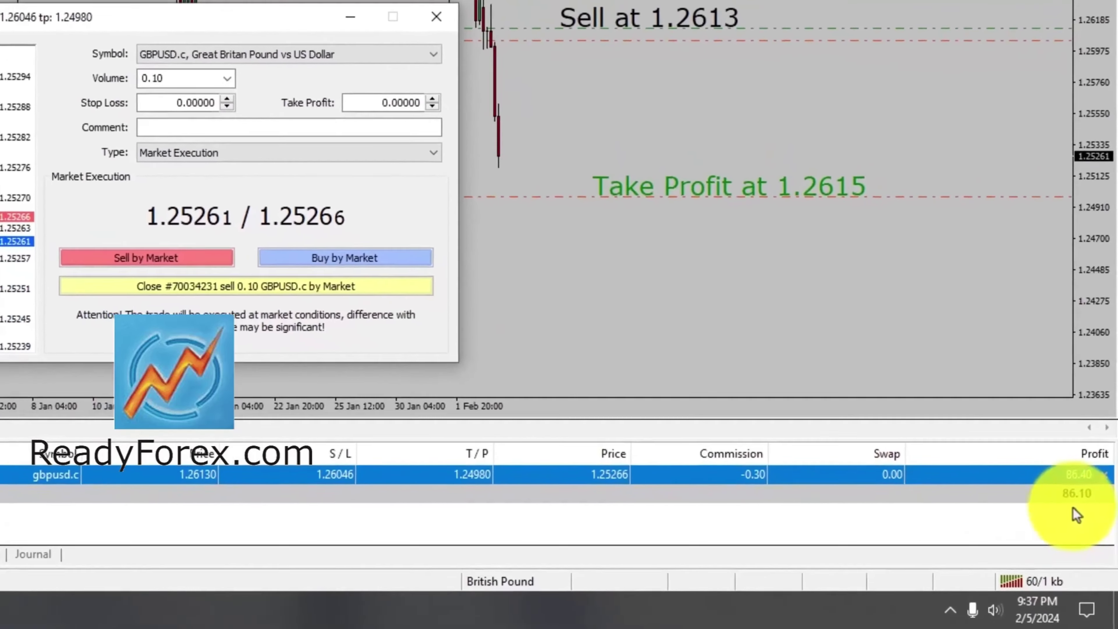
Check the trade history, then close the remaining GBPUSD.c sell at market price.
{"action": "left_click", "coordinate": [1056, 513]}
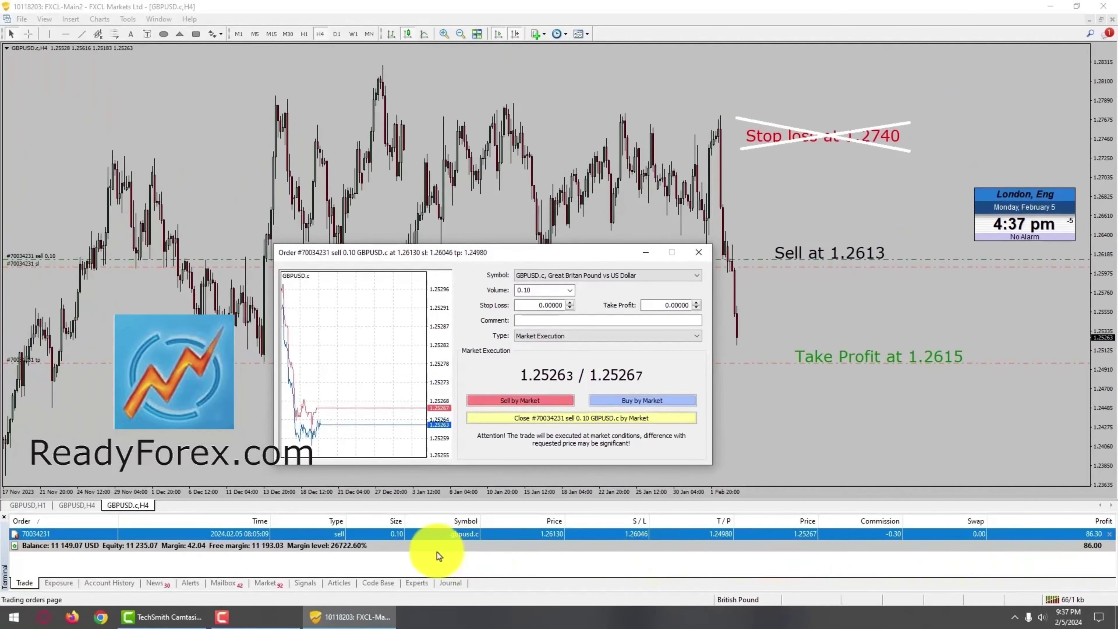
{"action": "left_click", "coordinate": [110, 583]}
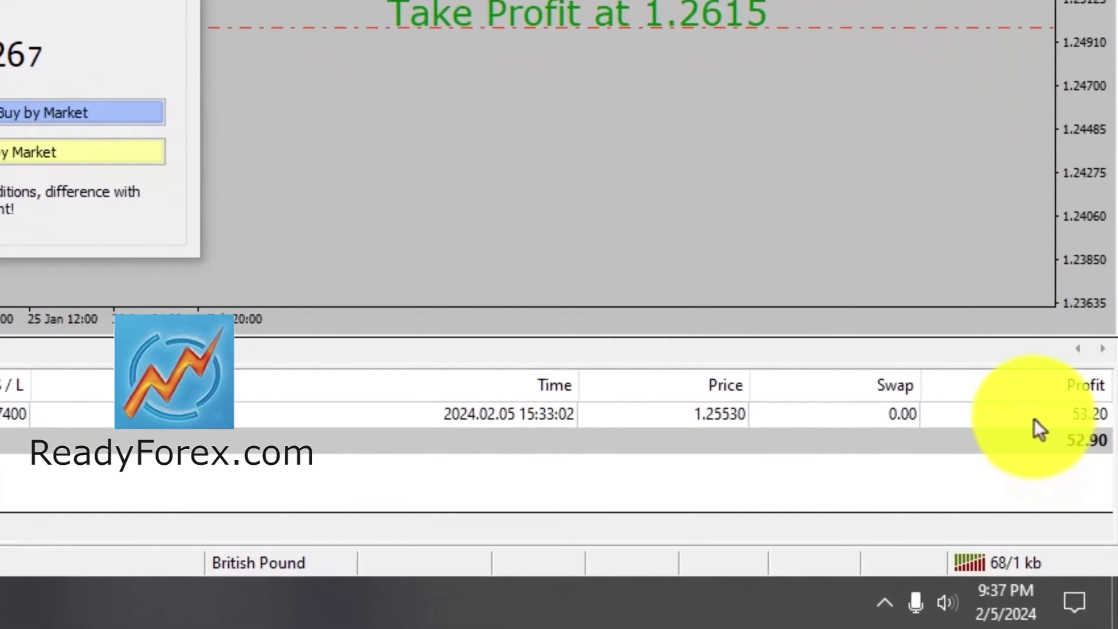
{"action": "left_click", "coordinate": [1067, 526]}
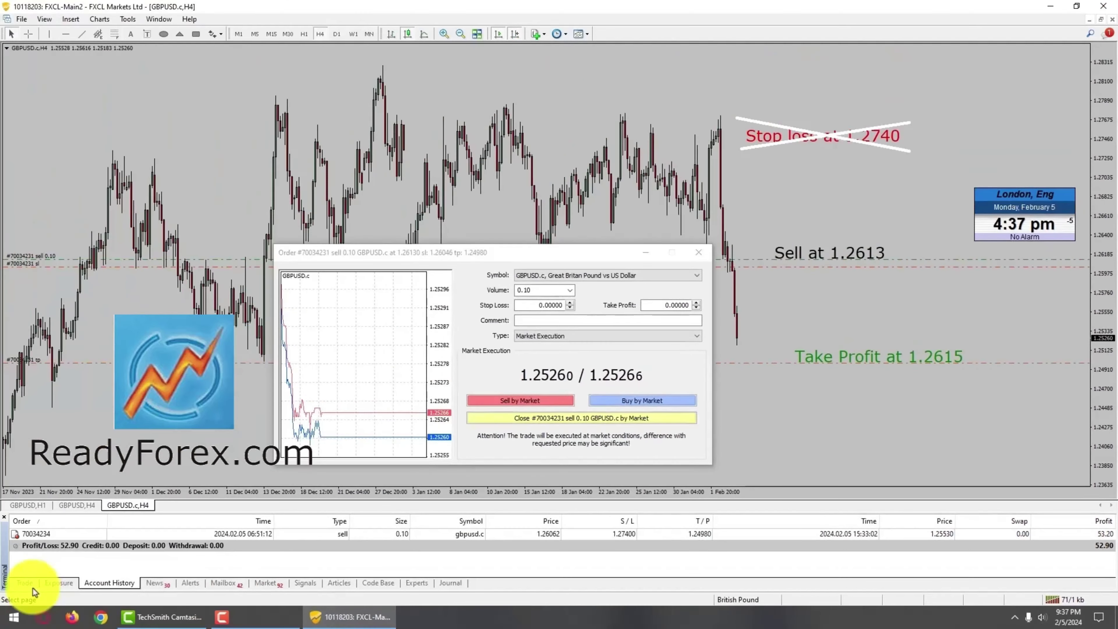
{"action": "left_click", "coordinate": [25, 583]}
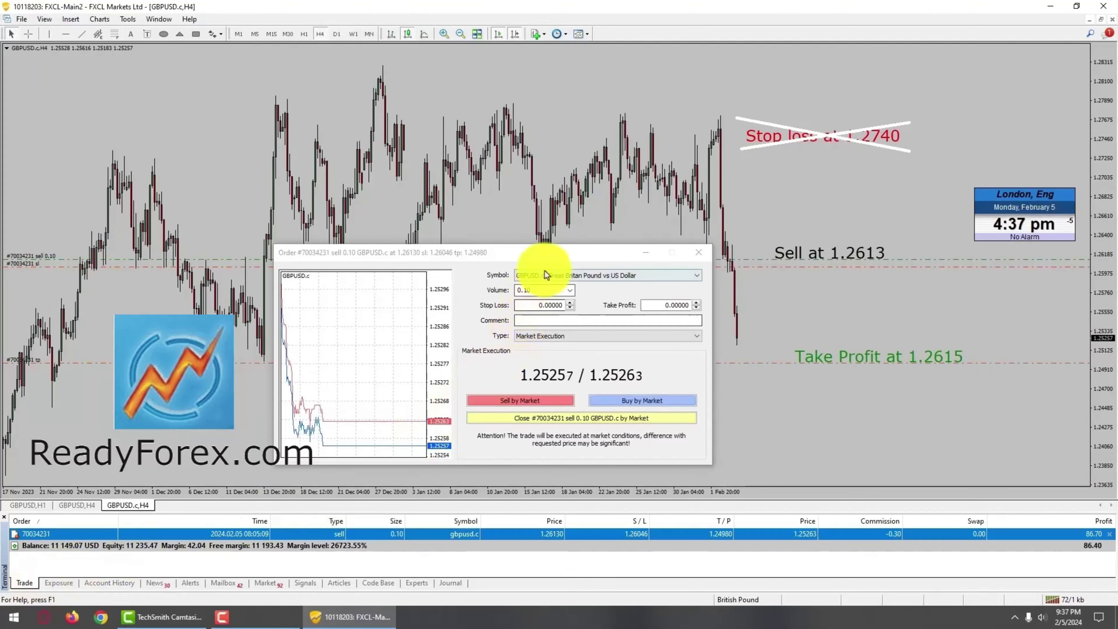
{"action": "left_click", "coordinate": [541, 253]}
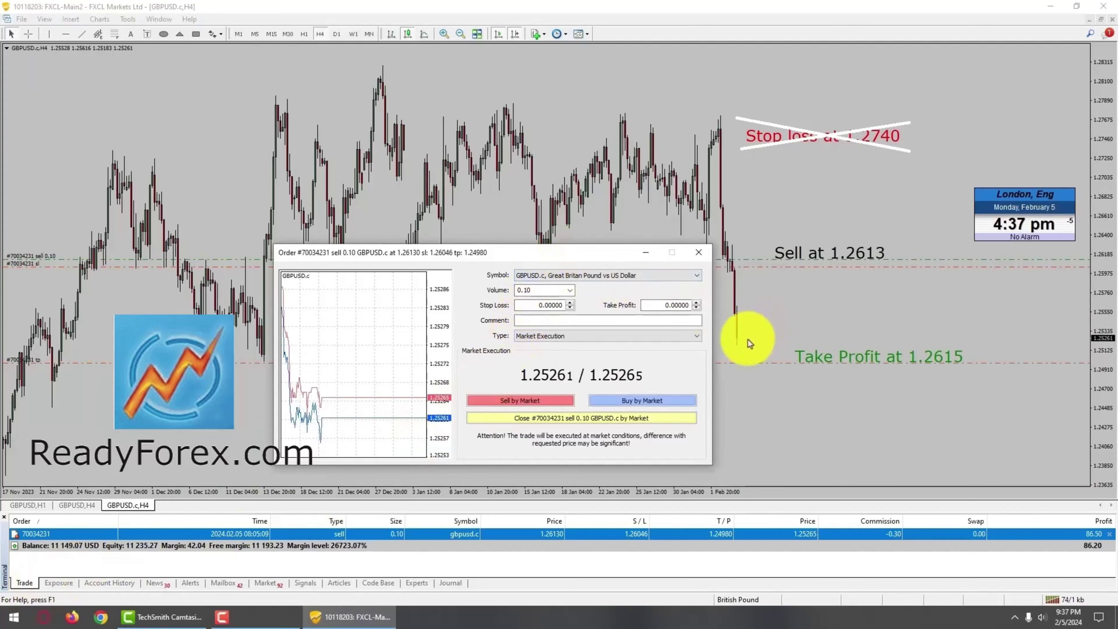
{"action": "left_click", "coordinate": [548, 421]}
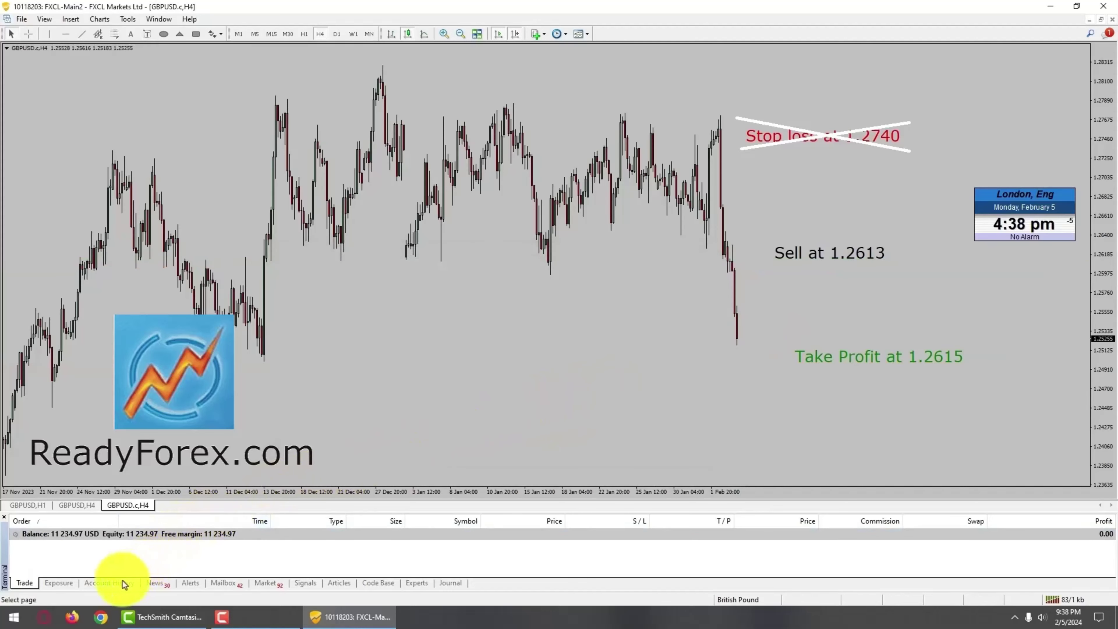
Review the Account History tab's two closed sells, 86.20 and 53.20, totalling 138.80 profit.
{"action": "left_click", "coordinate": [114, 584]}
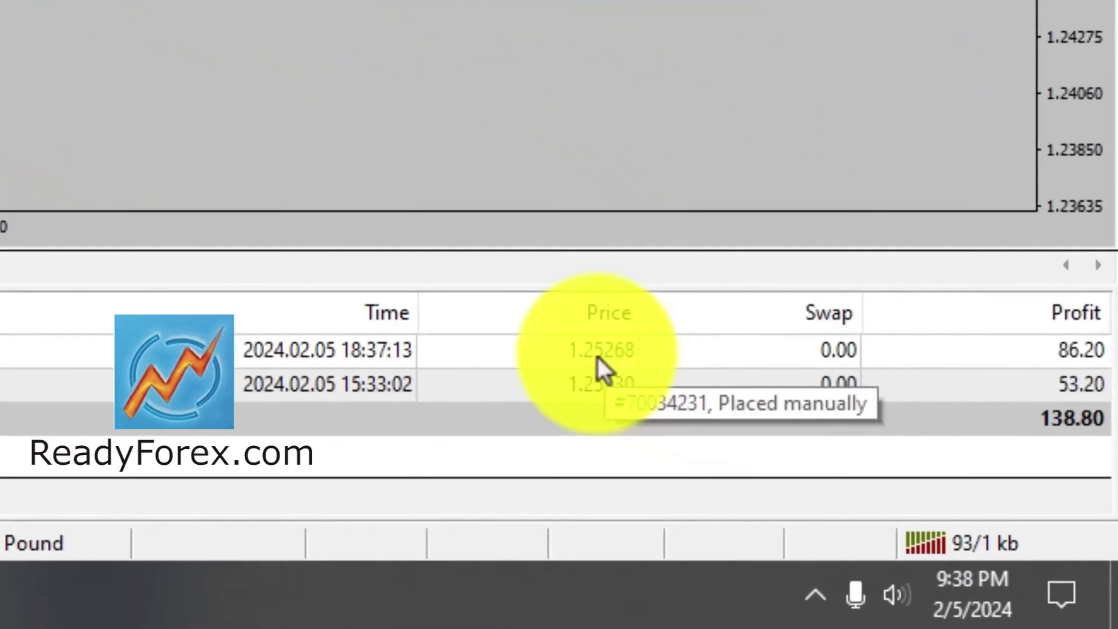
{"action": "left_click", "coordinate": [861, 496]}
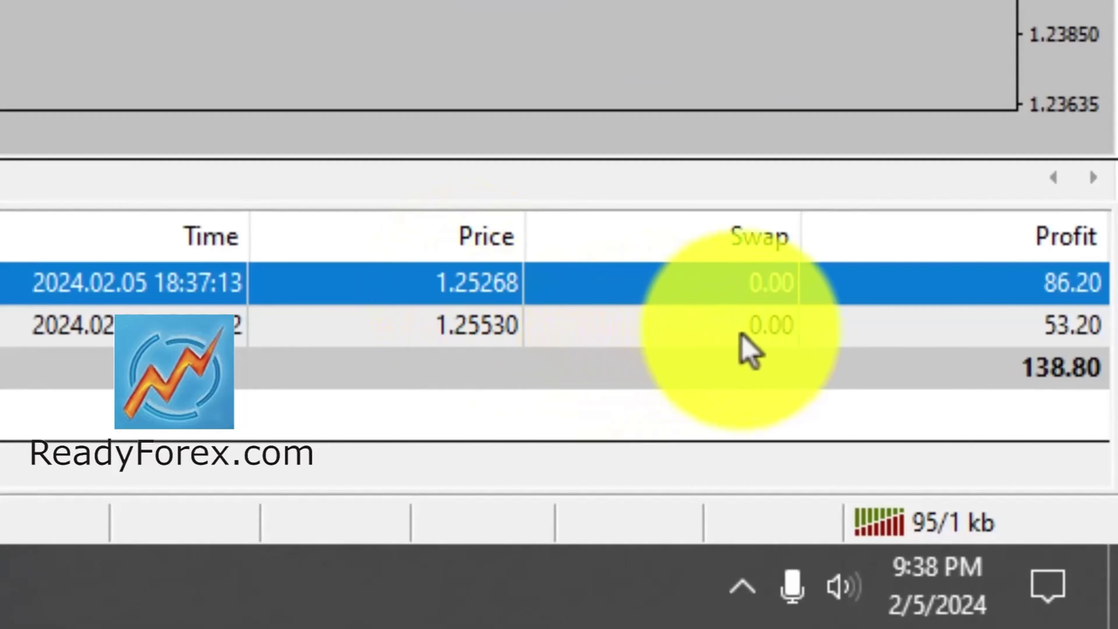
{"action": "left_click", "coordinate": [742, 343]}
{"action": "left_click", "coordinate": [823, 418]}
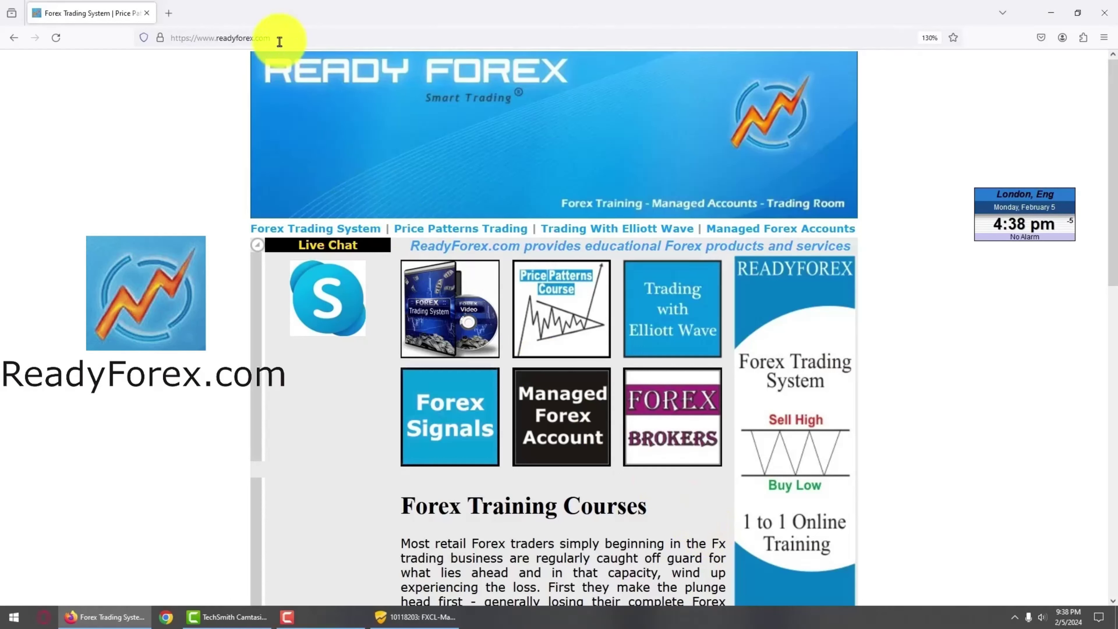
Open the Trading with Elliott Wave page on readyforex.com and scroll to its Track record list.
{"action": "left_click", "coordinate": [666, 333]}
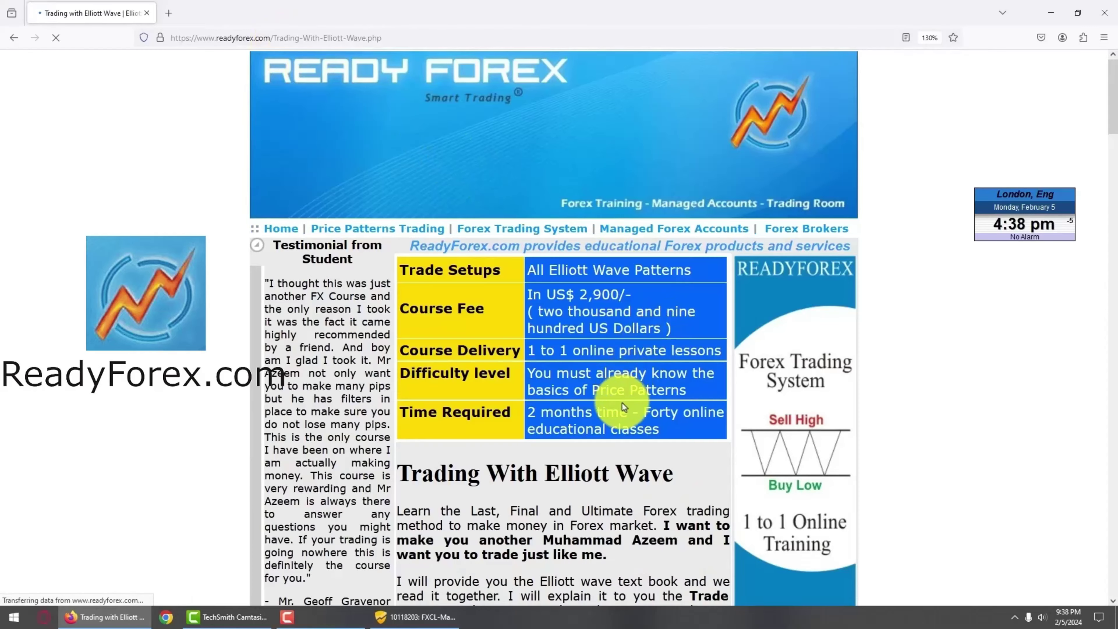
{"action": "scroll", "coordinate": [630, 424], "scroll_direction": "down", "scroll_amount": 10}
{"action": "scroll", "coordinate": [631, 426], "scroll_direction": "down", "scroll_amount": 4}
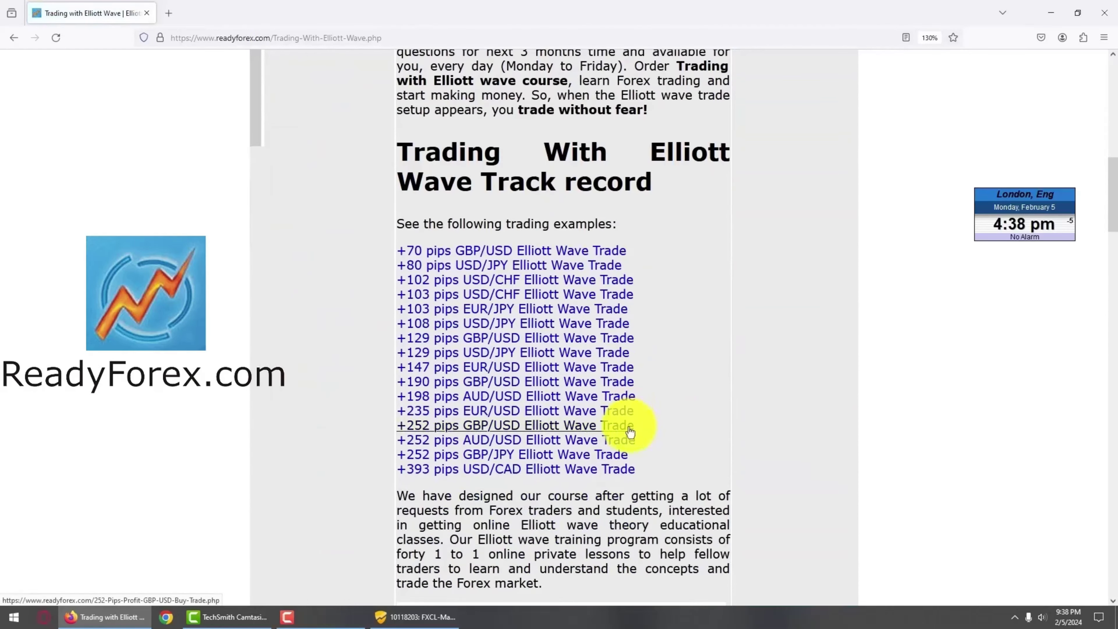